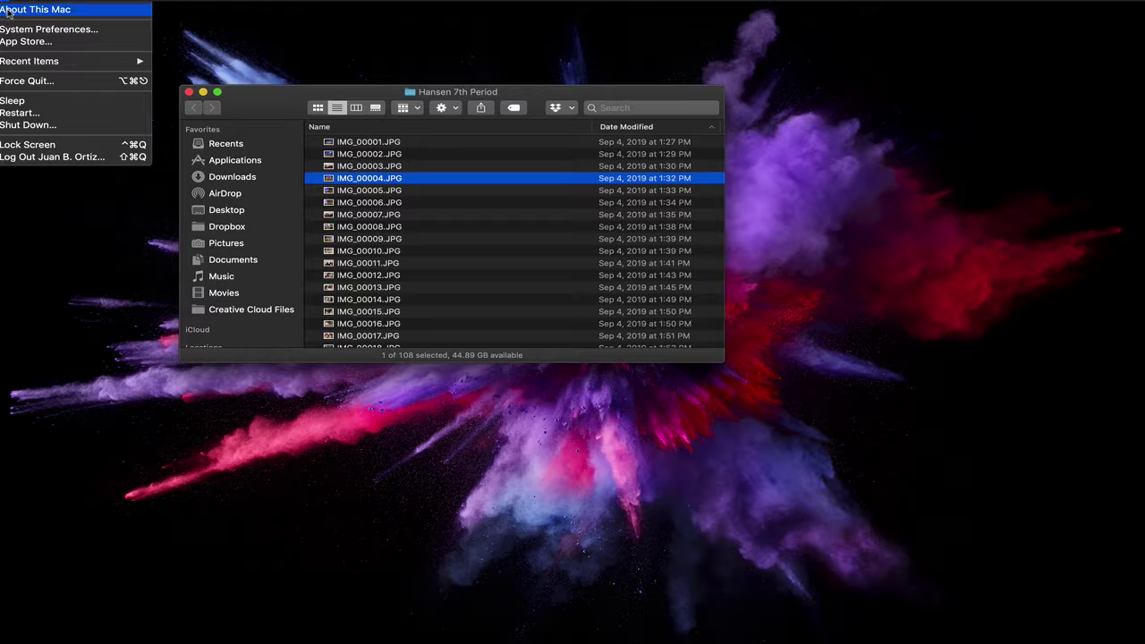
Check the installed macOS version in the About This Mac window and close it
click(7, 9)
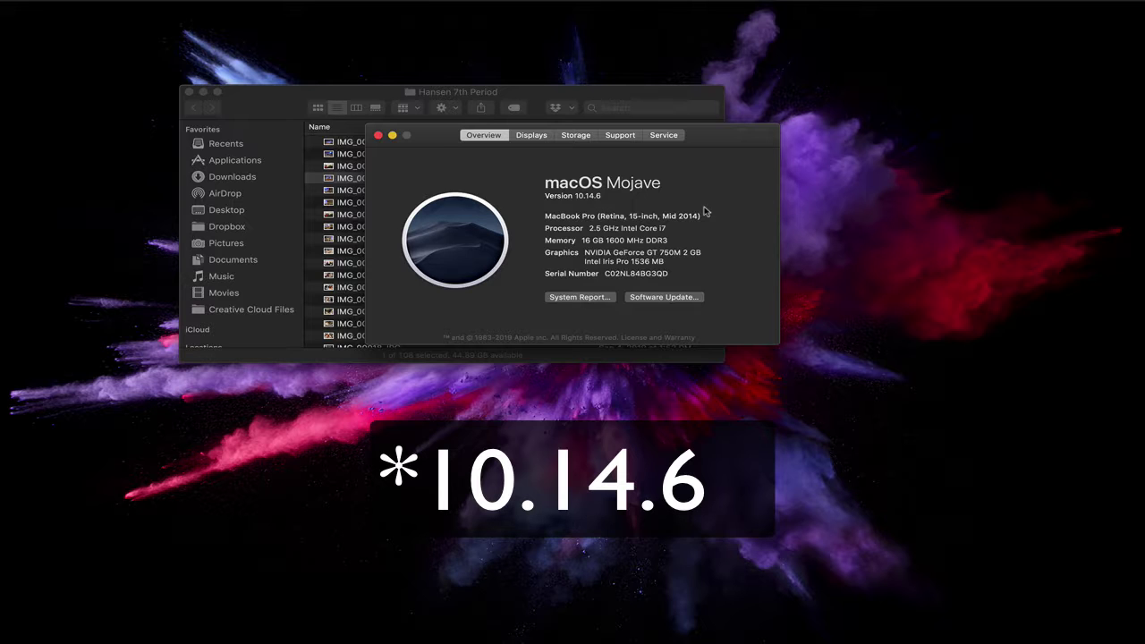
click(377, 135)
click(445, 239)
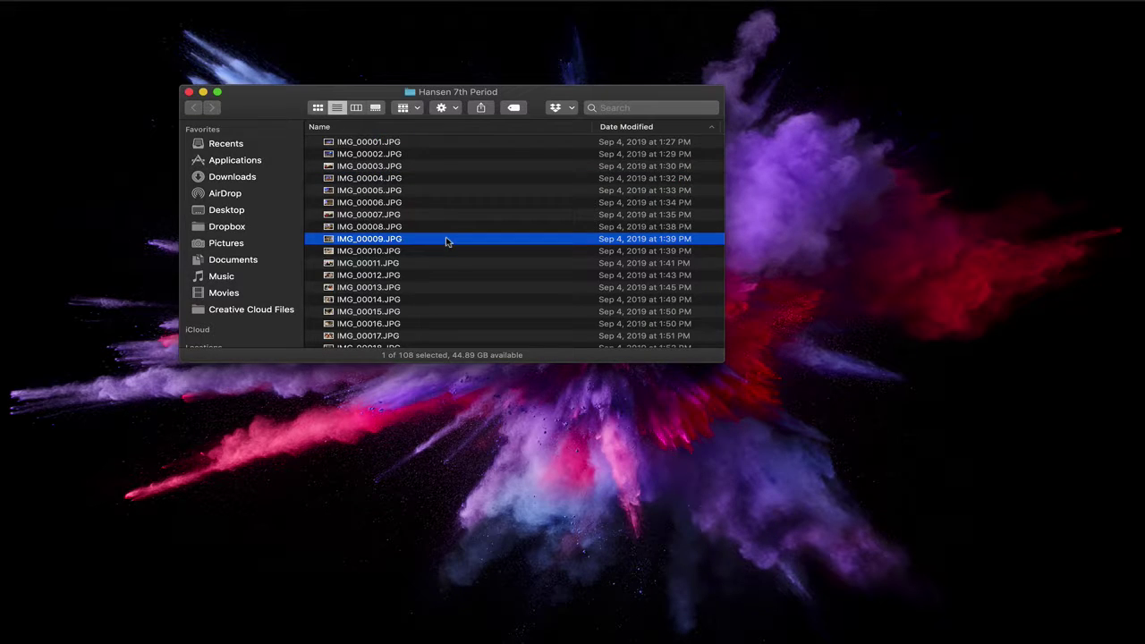
Select IMG_00001.JPG, the first image in the list, and move the folder window slightly sideways
scroll(445, 239, down, 1)
scroll(447, 242, up, 2)
scroll(447, 242, up, 1)
scroll(448, 241, up, 3)
click(440, 182)
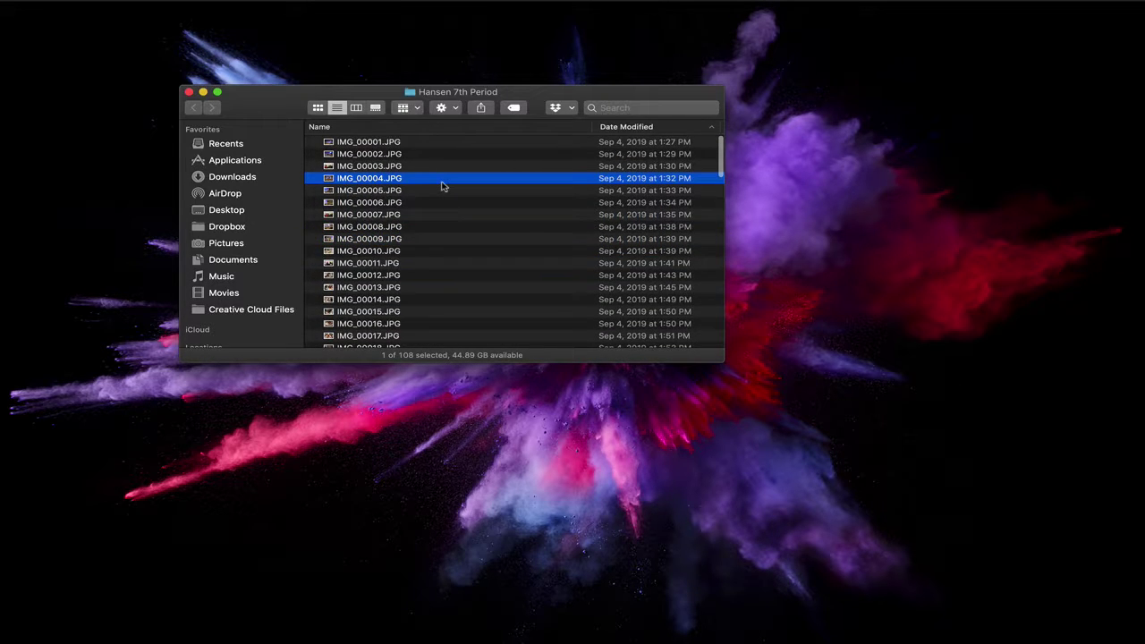
key(Up)
key(Up)
key(Up)
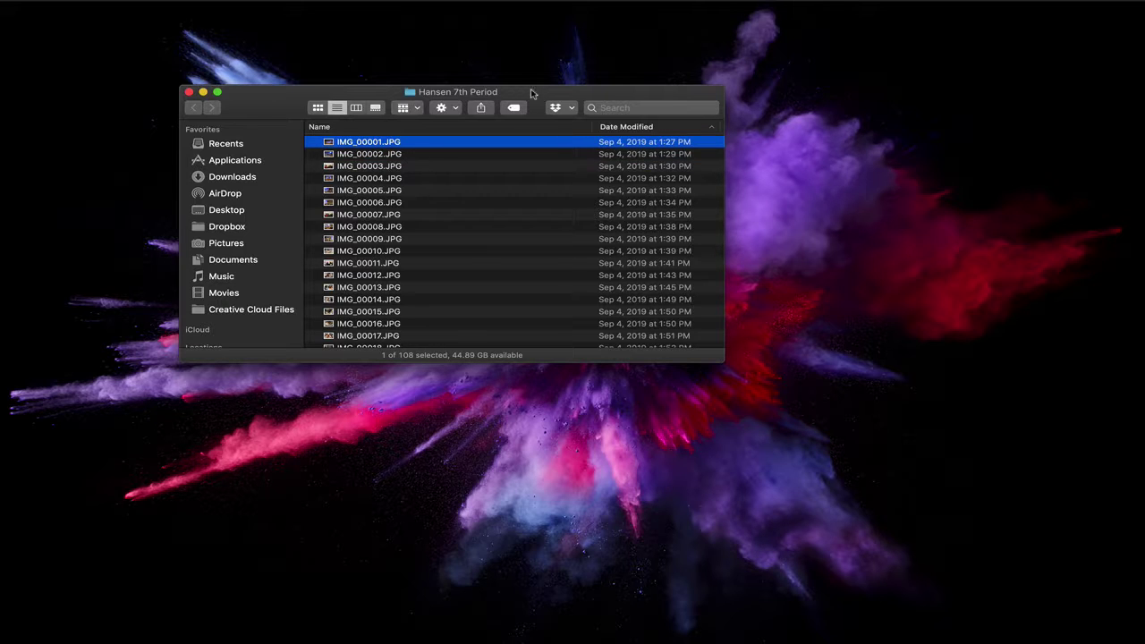
drag(533, 93, 580, 93)
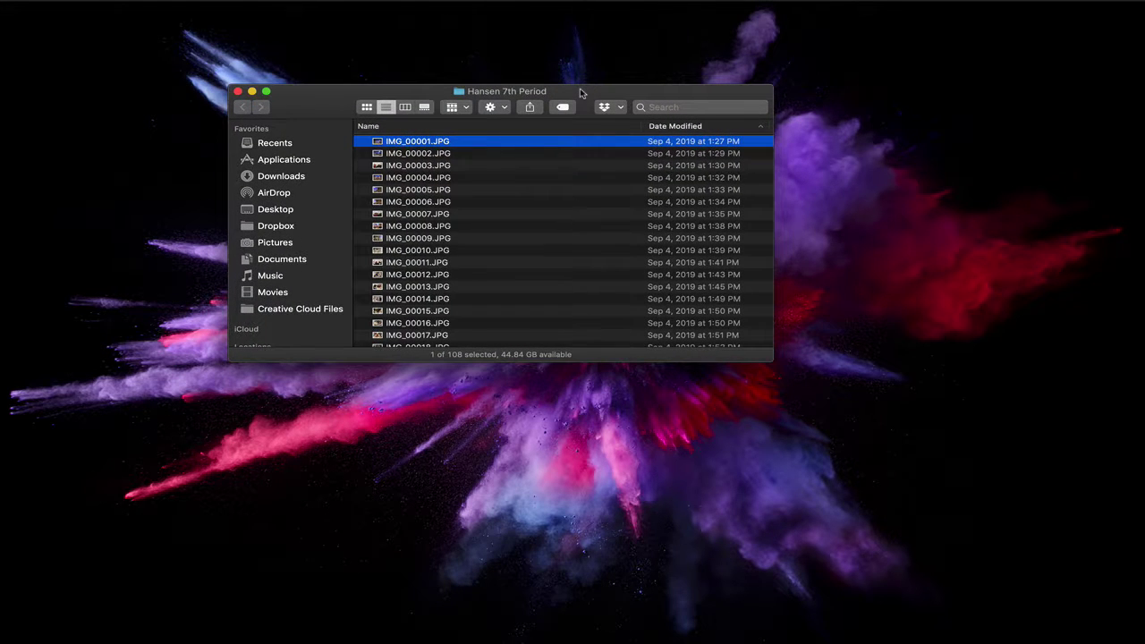
Look through the folder's complete image list and return to the first file
scroll(537, 206, down, 20)
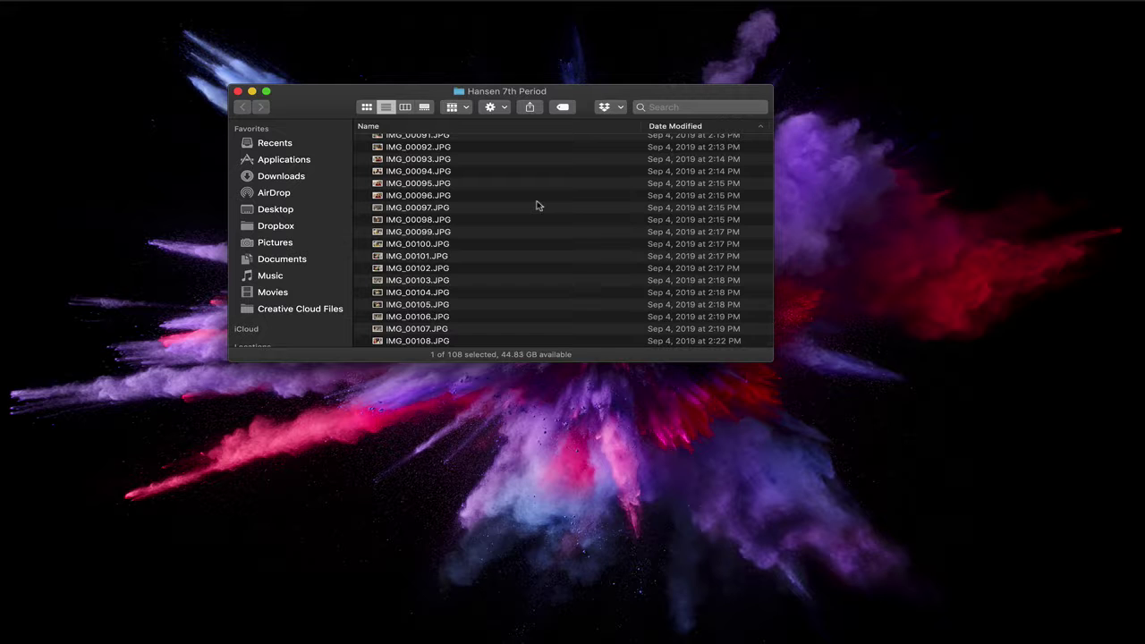
scroll(537, 206, up, 20)
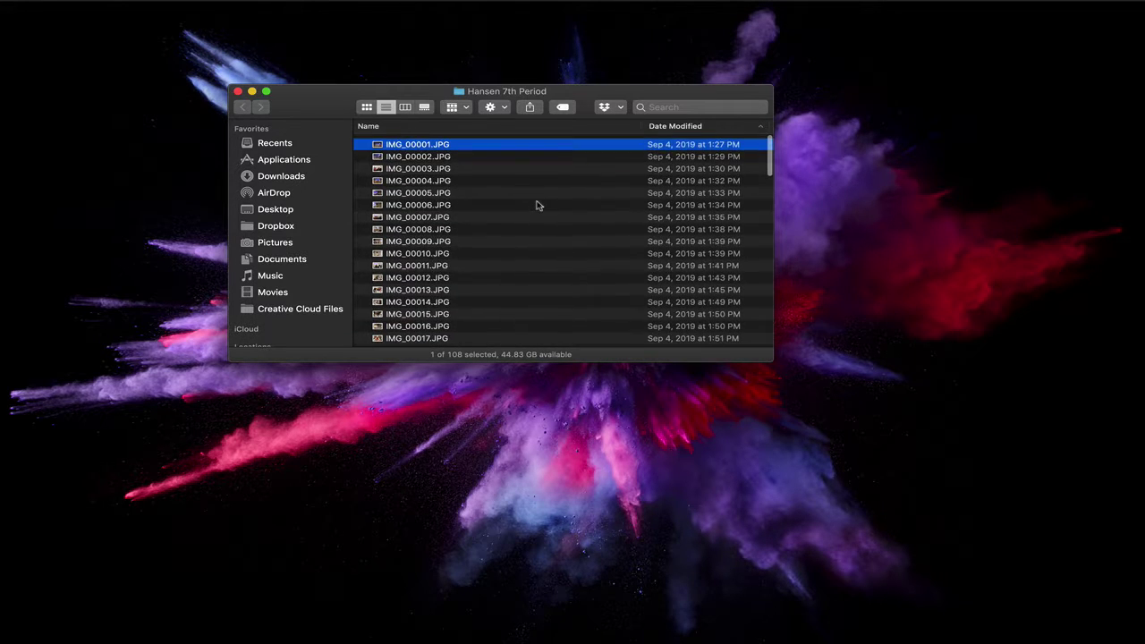
scroll(502, 206, down, 10)
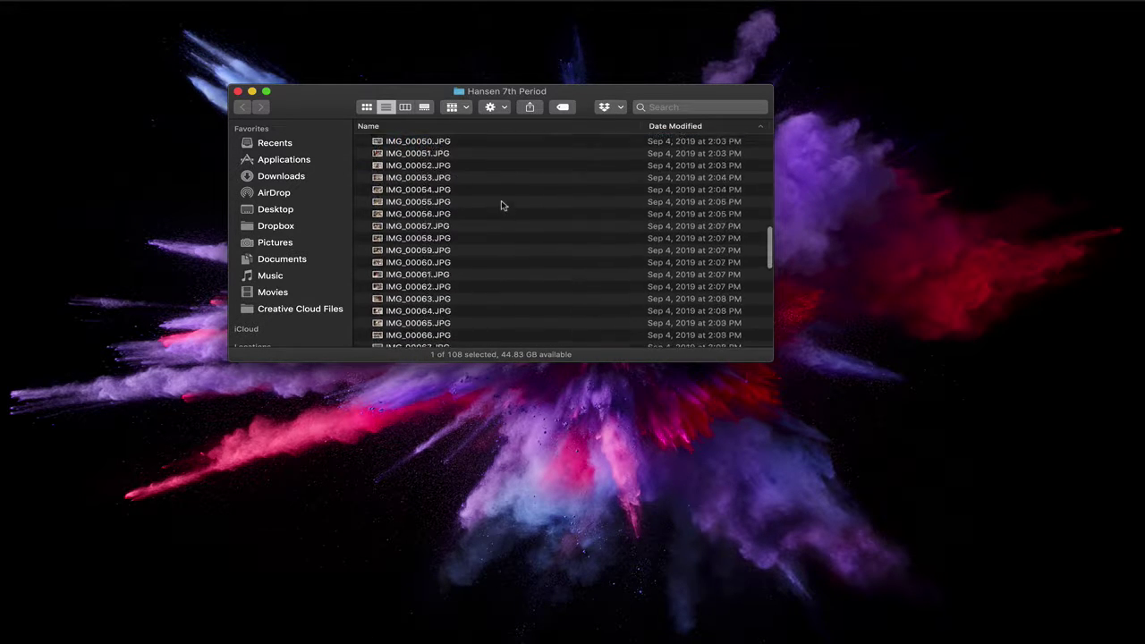
scroll(502, 206, down, 8)
scroll(423, 228, up, 8)
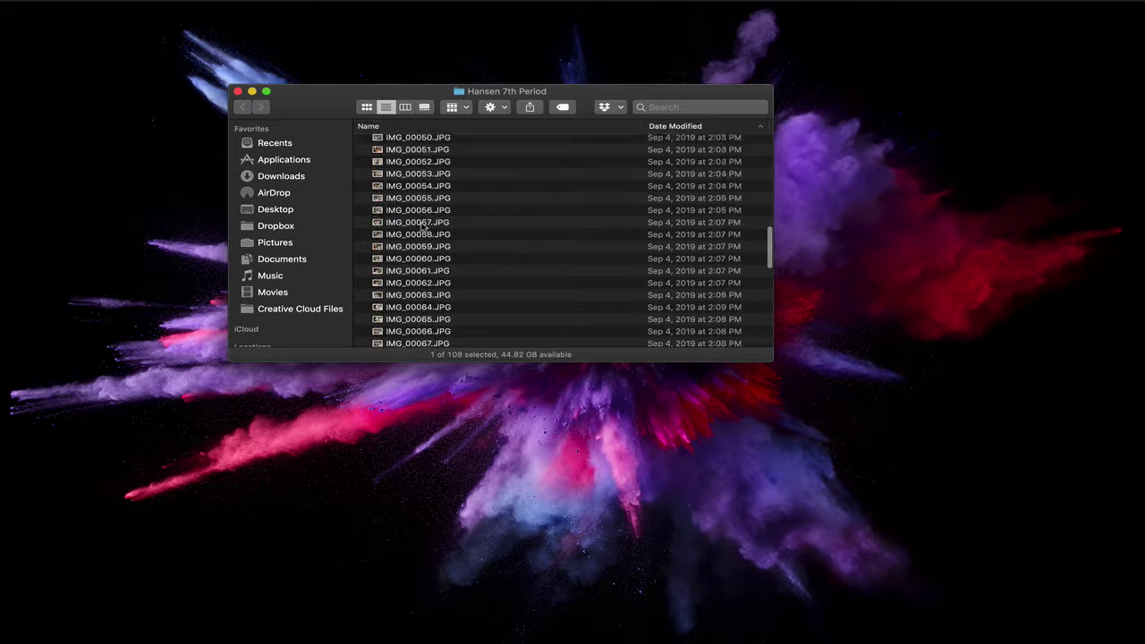
scroll(423, 227, up, 15)
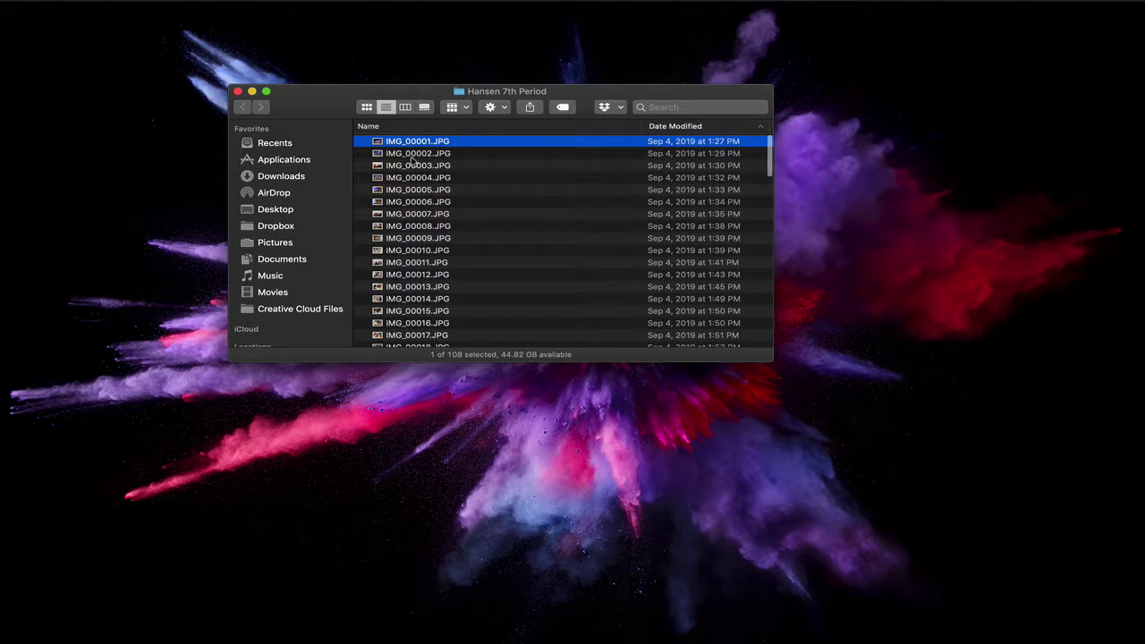
Step through the images one by one from the start of the list to IMG_00042.JPG
key(Down)
key(Down)
key(Down)
key(Down)
key(Down)
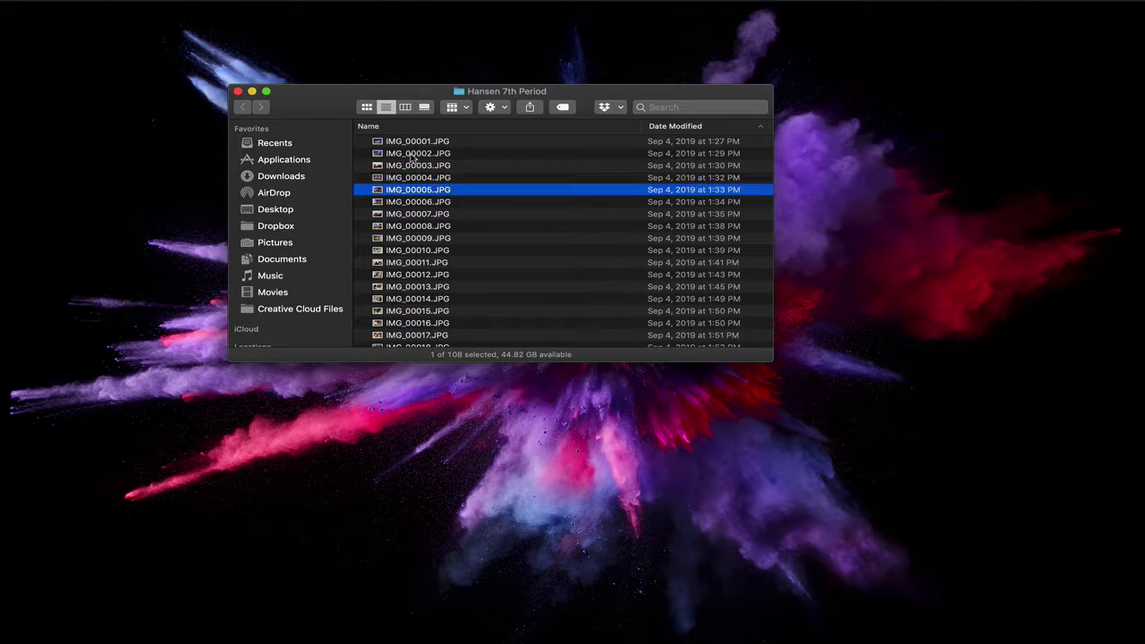
key(Down)
key(Down)
key(Down)
key(Down)
key(Down)
key(Down)
key(Down)
key(Up)
key(Up)
key(Up)
key(Up)
key(Up)
key(Up)
key(Up)
key(Up)
key(Up)
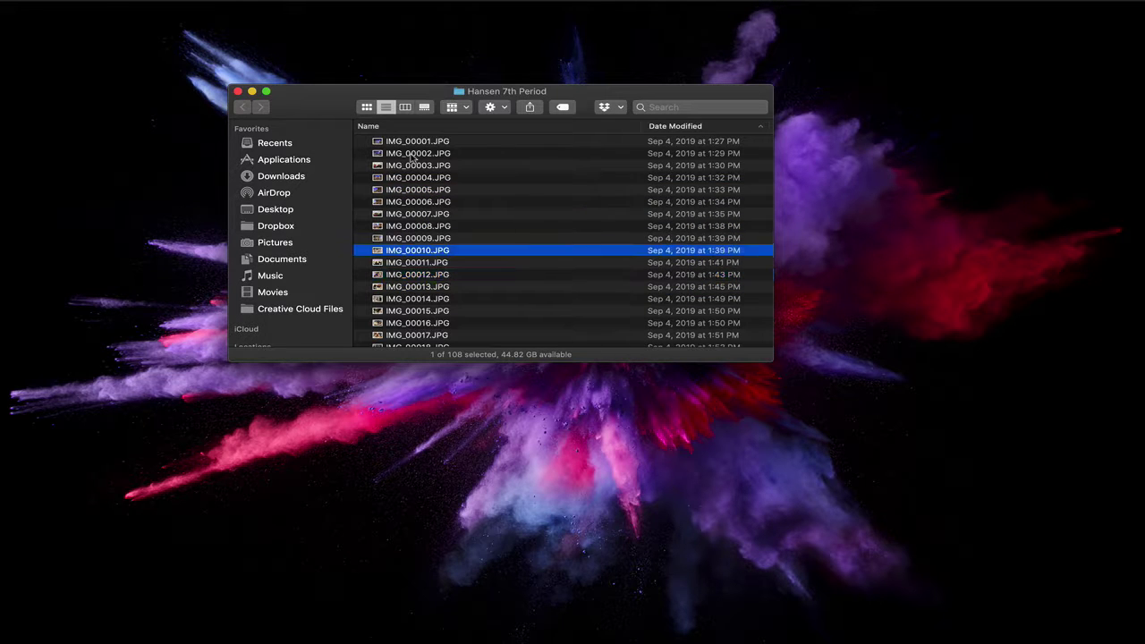
key(Up)
key(Up)
key(Up)
key(Down)
key(Down)
key(Down)
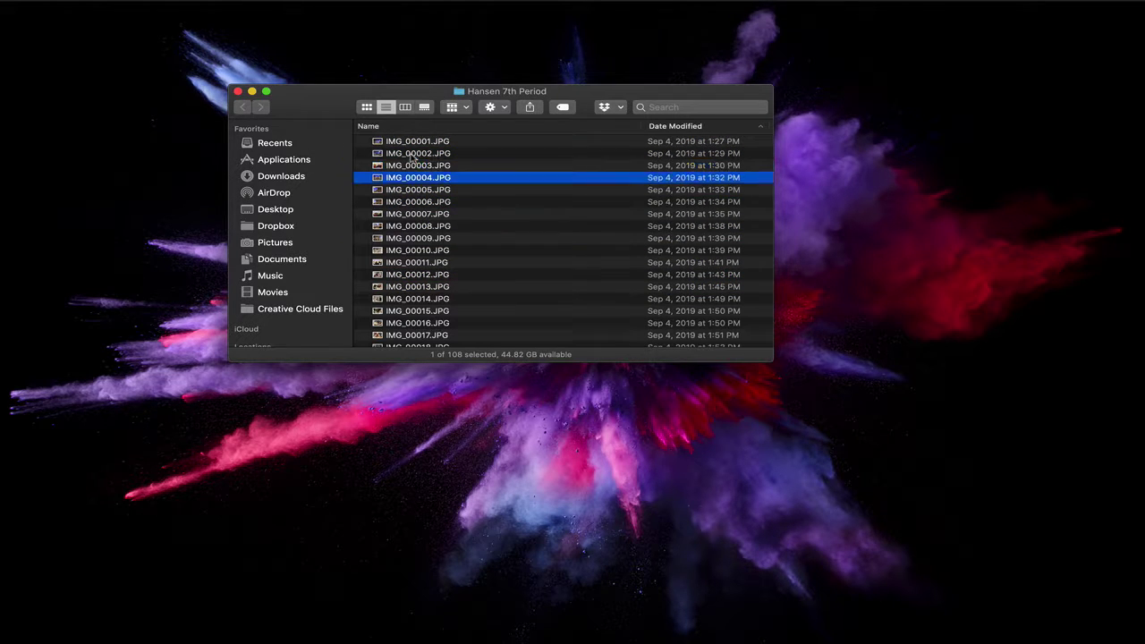
key(Down)
key(Down)
key(Down)
key(Down)
key(Down)
key(Down)
key(Down)
key(Down)
key(Down)
key(Down)
key(Down)
key(Down)
key(Down)
key(Down)
key(Down)
key(Down)
key(Down)
key(Down)
key(Down)
key(Down)
key(Down)
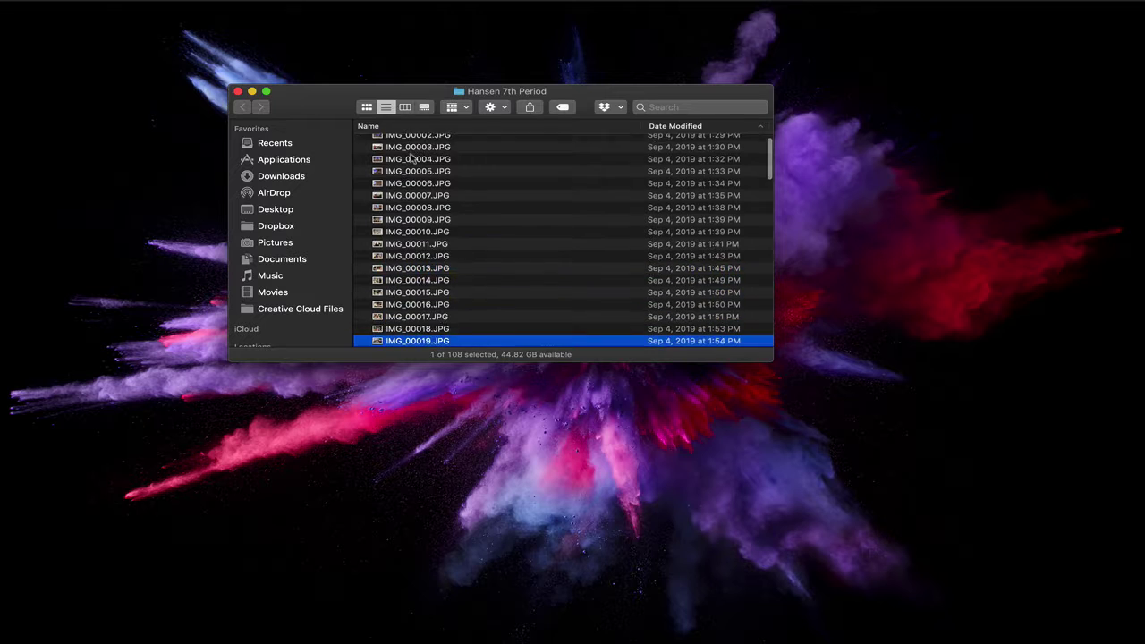
key(Down)
key(Down)
key(Down)
key(Down)
key(Down)
key(Down)
key(Down)
key(Down)
key(Down)
key(Down)
key(Down)
key(Down)
key(Down)
key(Down)
key(Down)
key(Down)
key(Down)
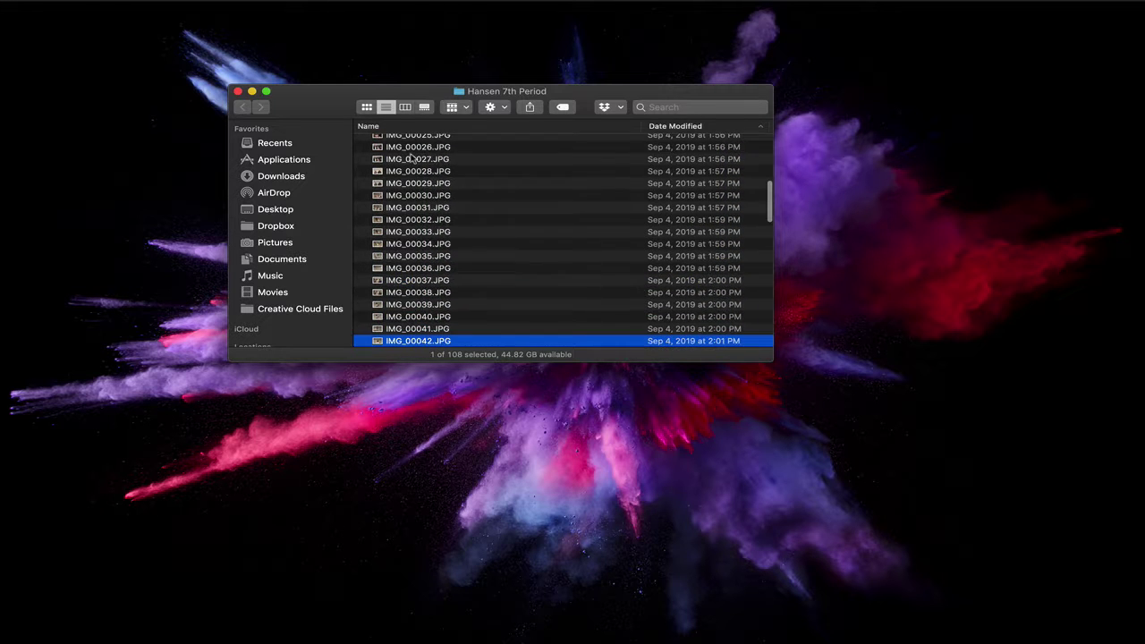
Reselect IMG_00001.JPG and review the modification dates through the list
scroll(460, 196, up, 10)
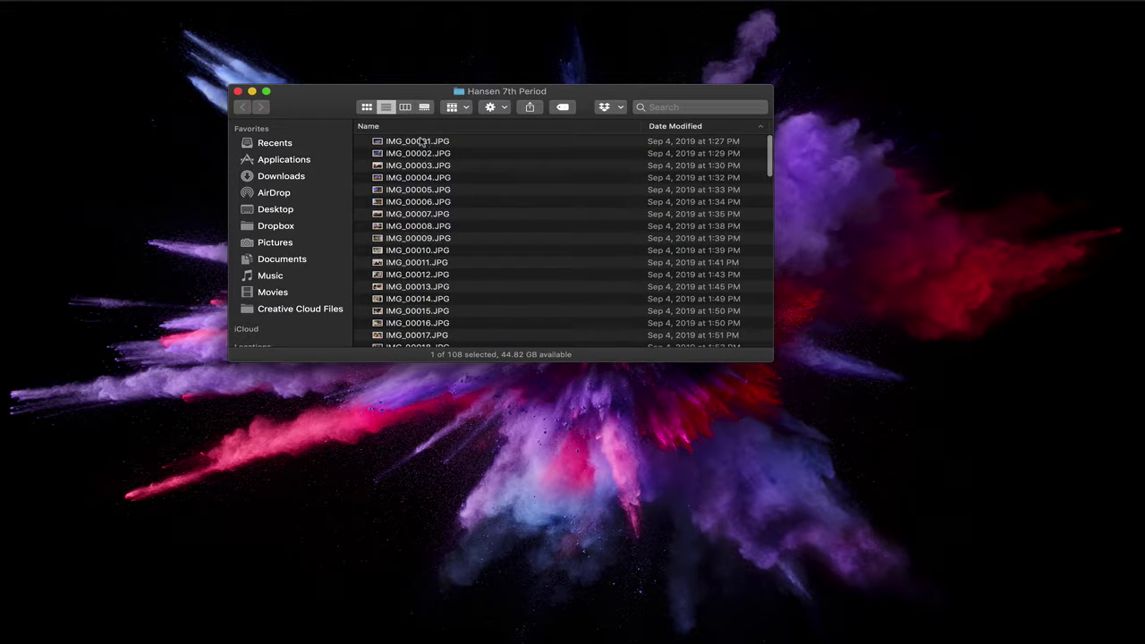
click(422, 143)
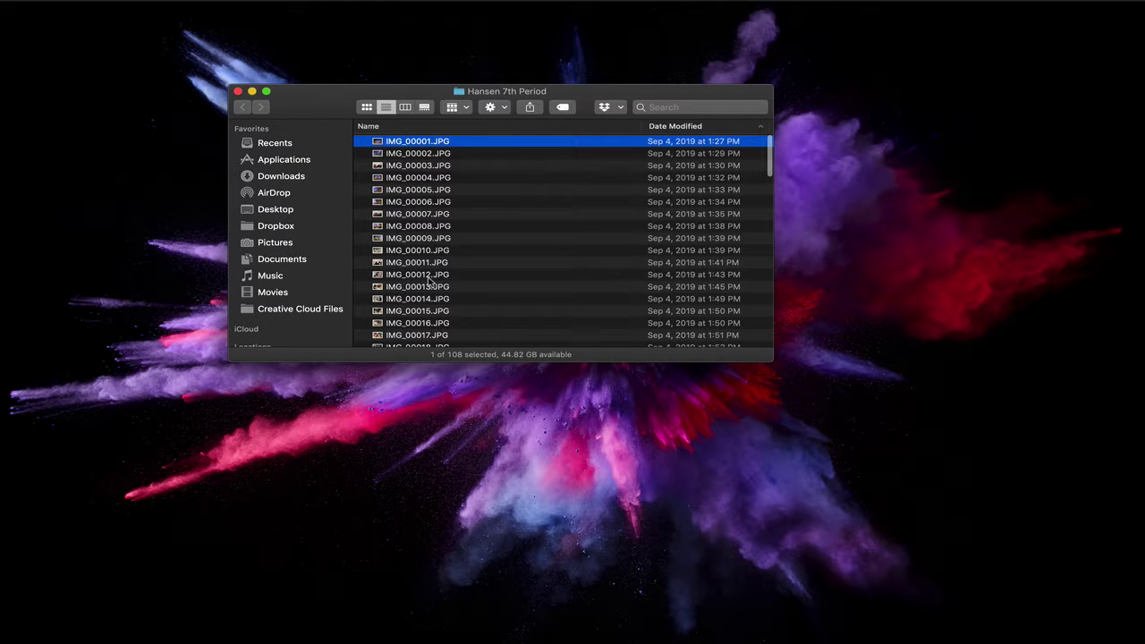
scroll(428, 280, up, 2)
scroll(728, 263, down, 4)
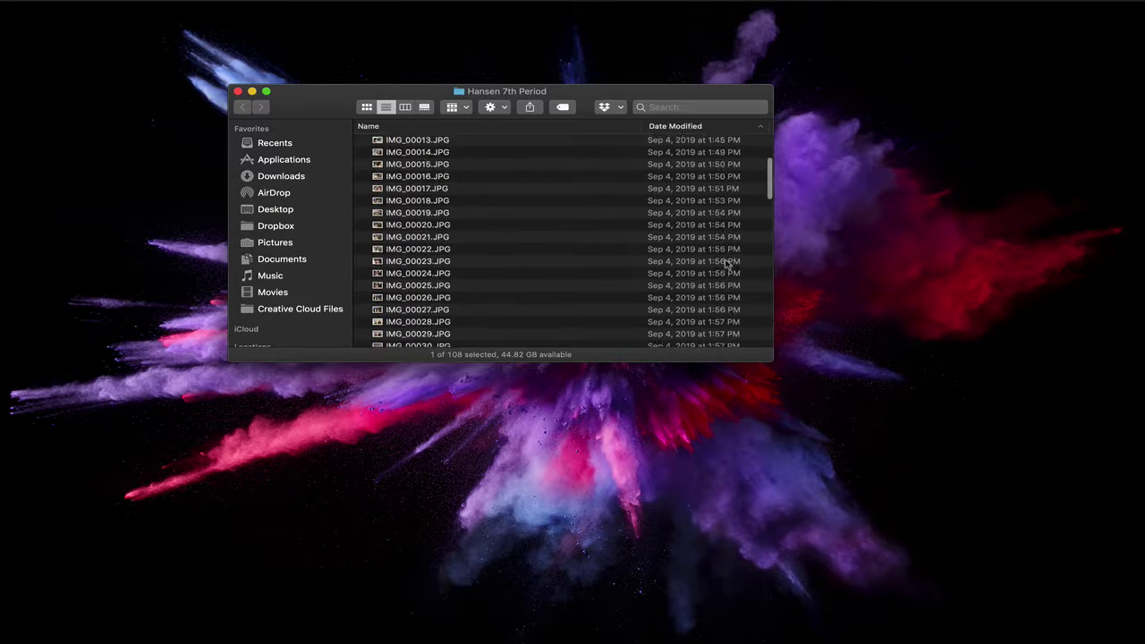
scroll(728, 264, down, 15)
scroll(728, 263, up, 20)
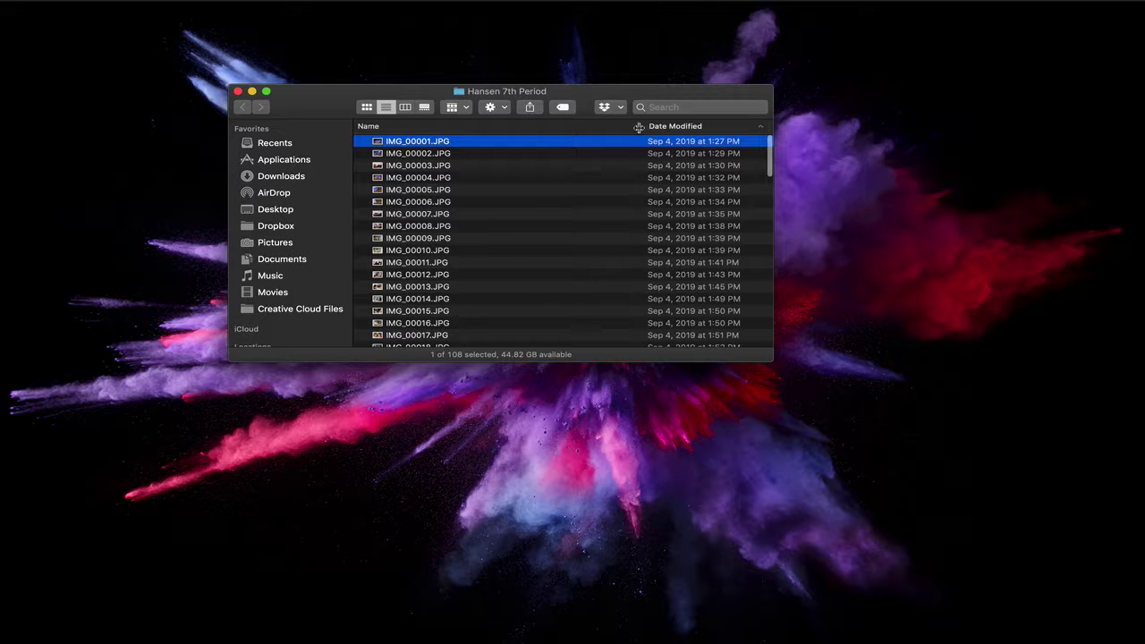
Narrow the Name column to reveal the Size and Kind columns, and keep the files sorted by Date Modified, oldest first
drag(639, 127, 557, 133)
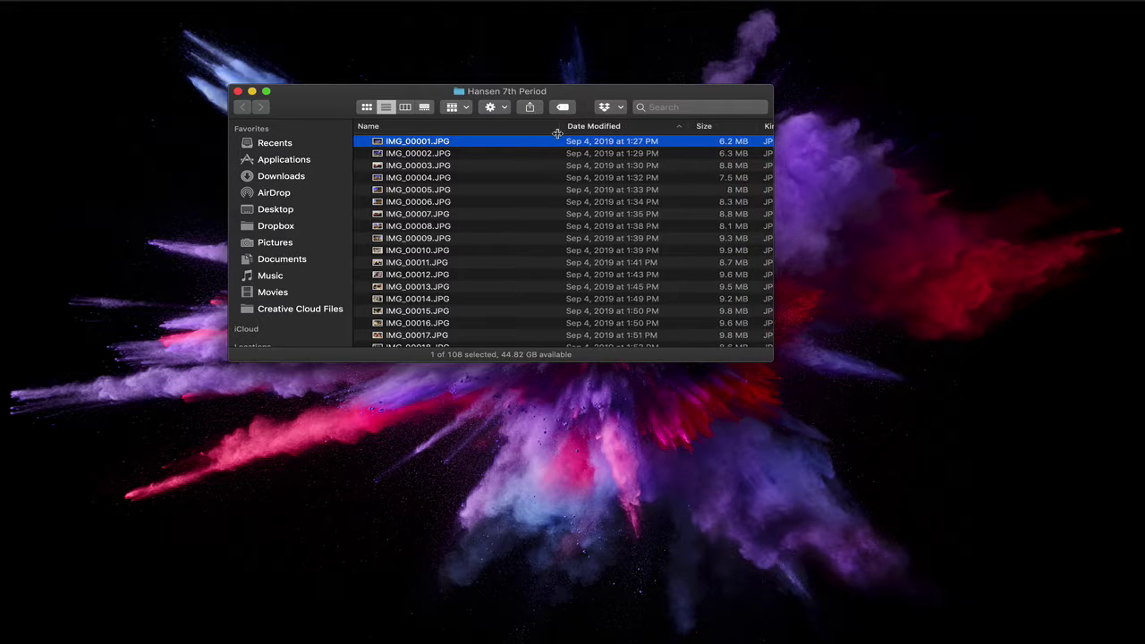
click(611, 130)
click(612, 130)
Select all 108 images in the folder and check the selection from the first to the last file
scroll(626, 205, up, 2)
click(474, 221)
scroll(484, 222, down, 10)
scroll(483, 222, up, 10)
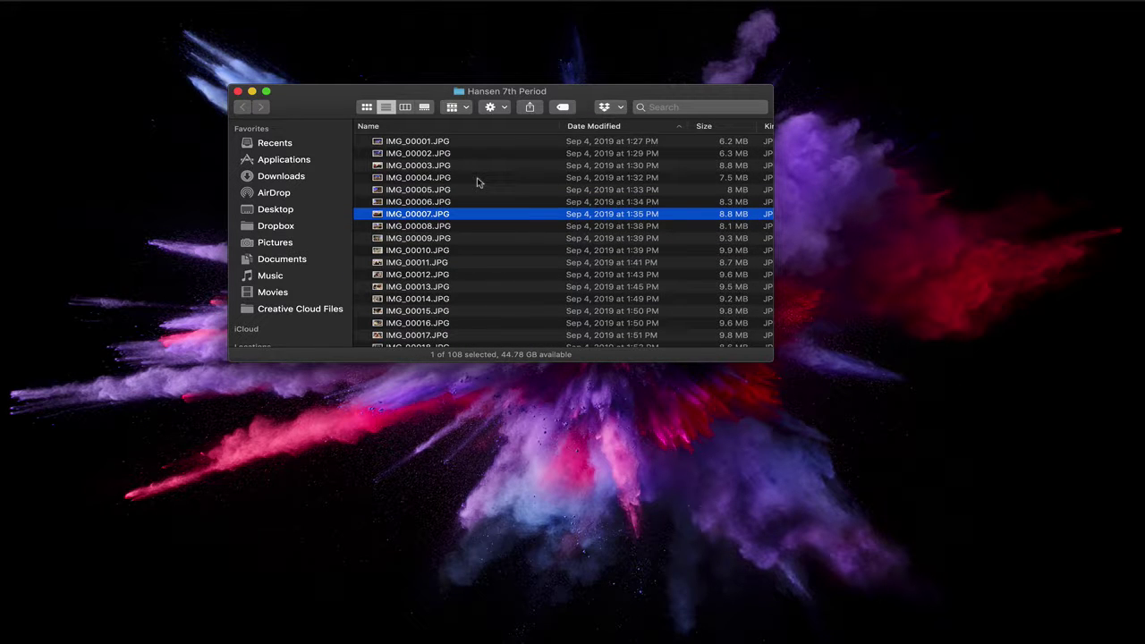
scroll(476, 177, up, 2)
scroll(465, 220, up, 2)
key(super+a)
scroll(471, 232, down, 10)
scroll(470, 233, down, 10)
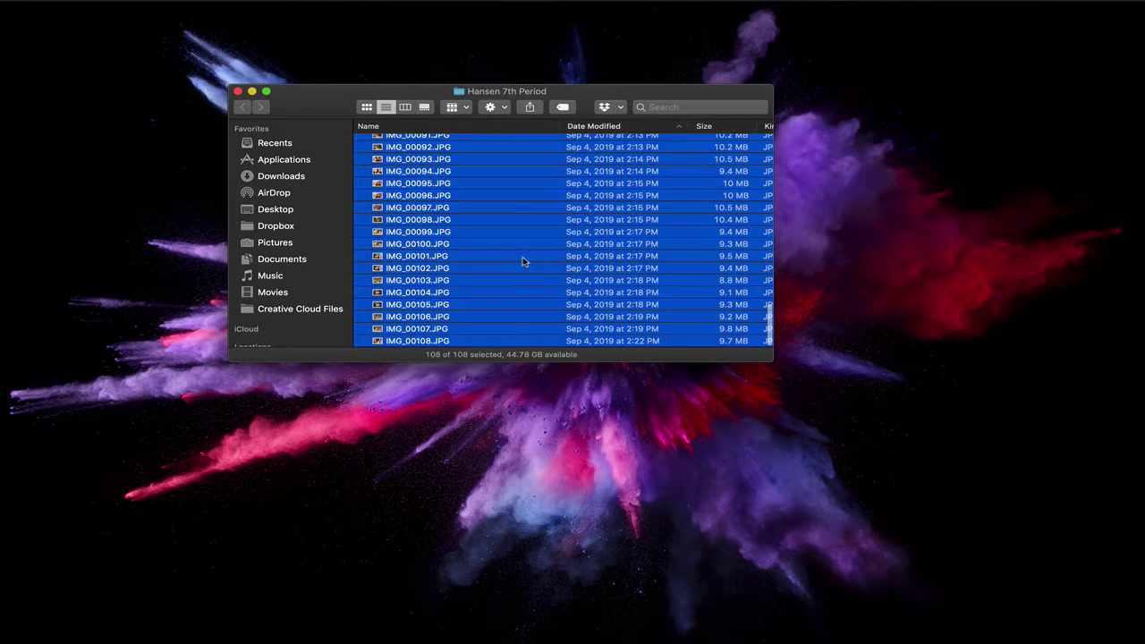
scroll(524, 259, up, 15)
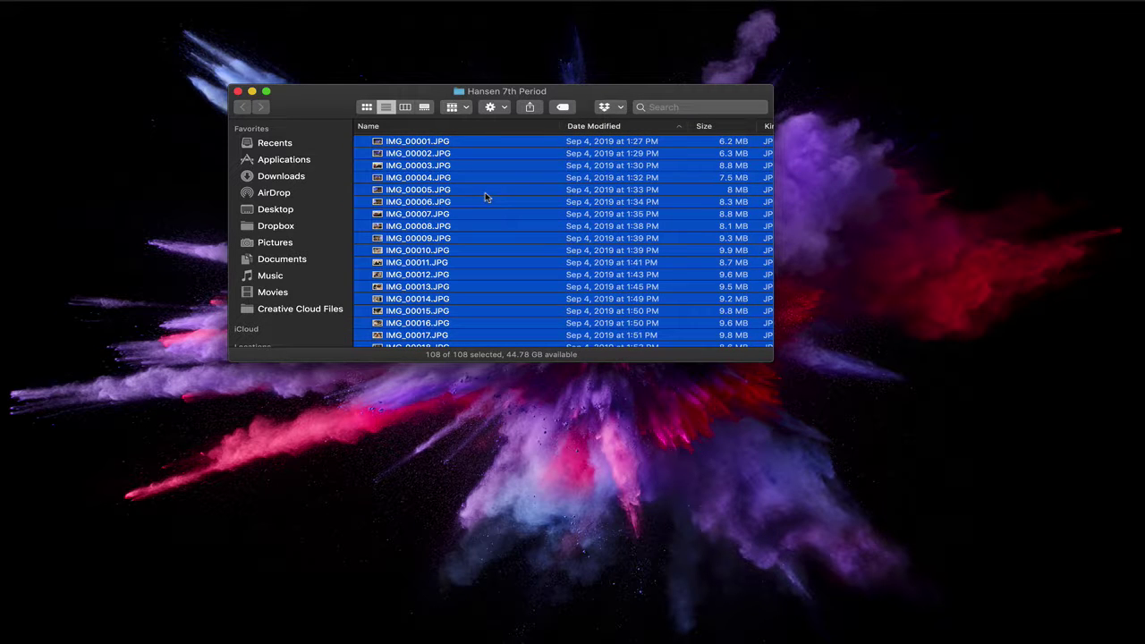
Open the batch rename options for the 108 selected images, keeping Format as the rename method
right_click(467, 202)
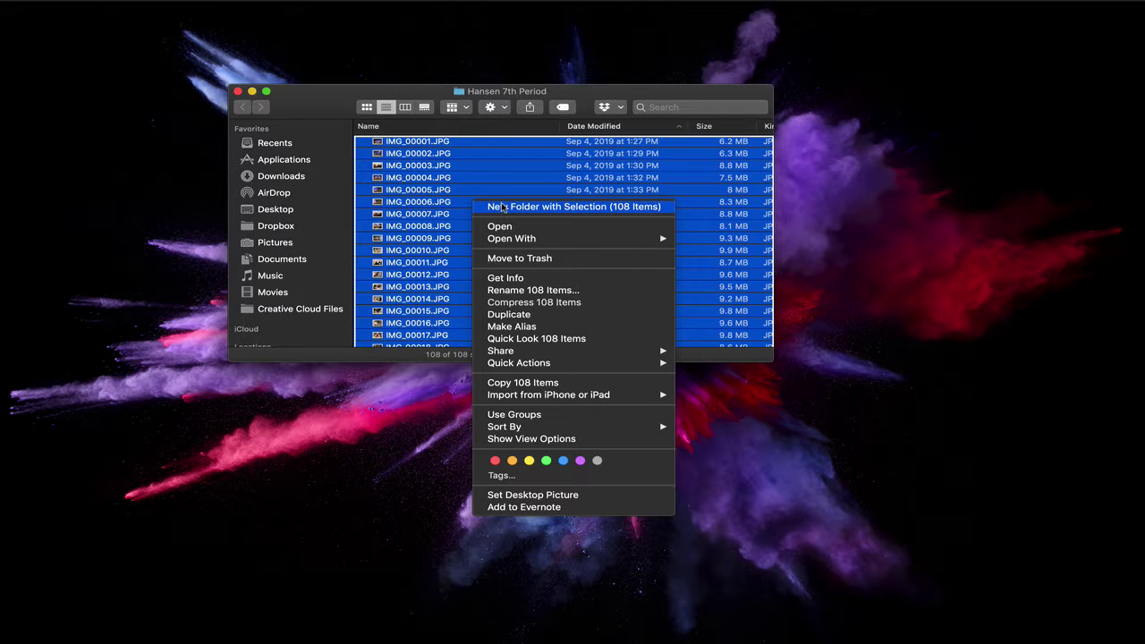
click(605, 211)
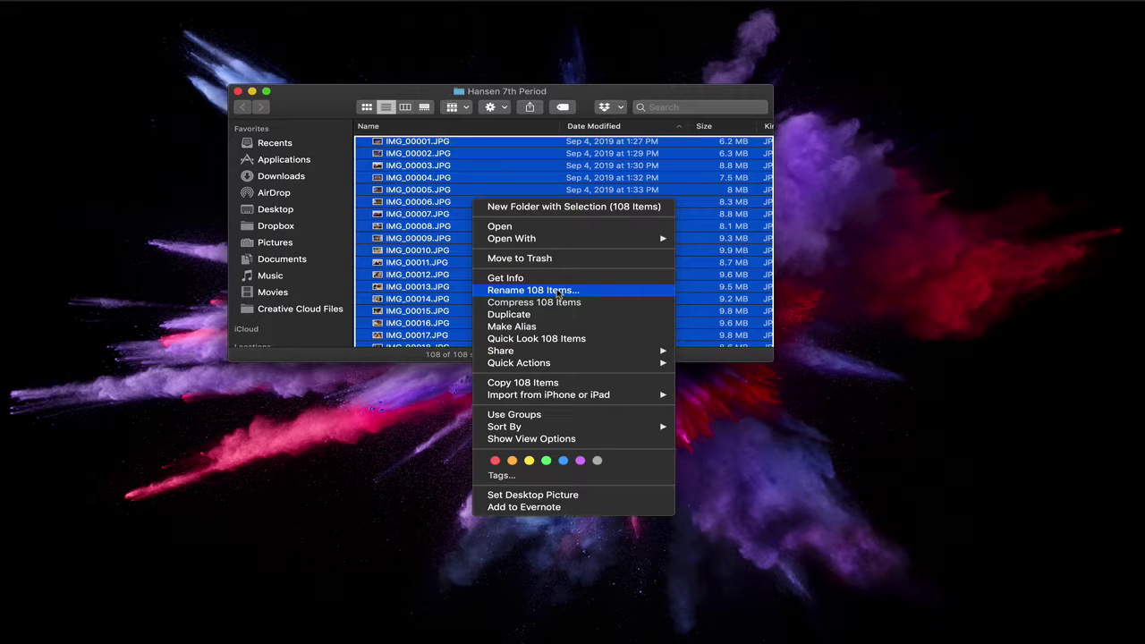
click(557, 290)
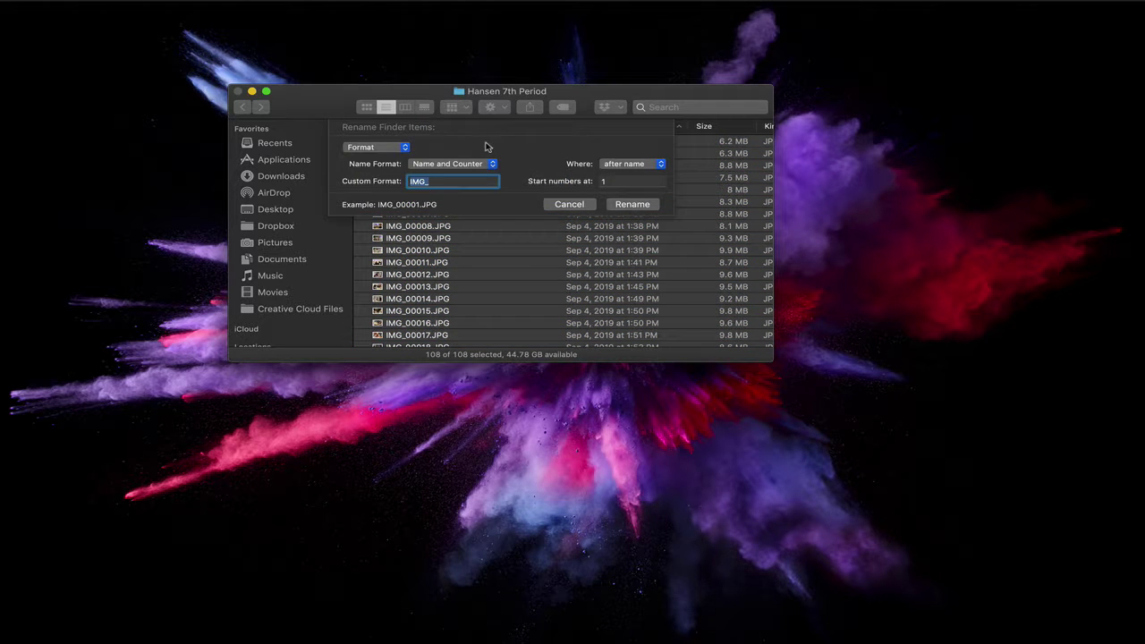
click(402, 149)
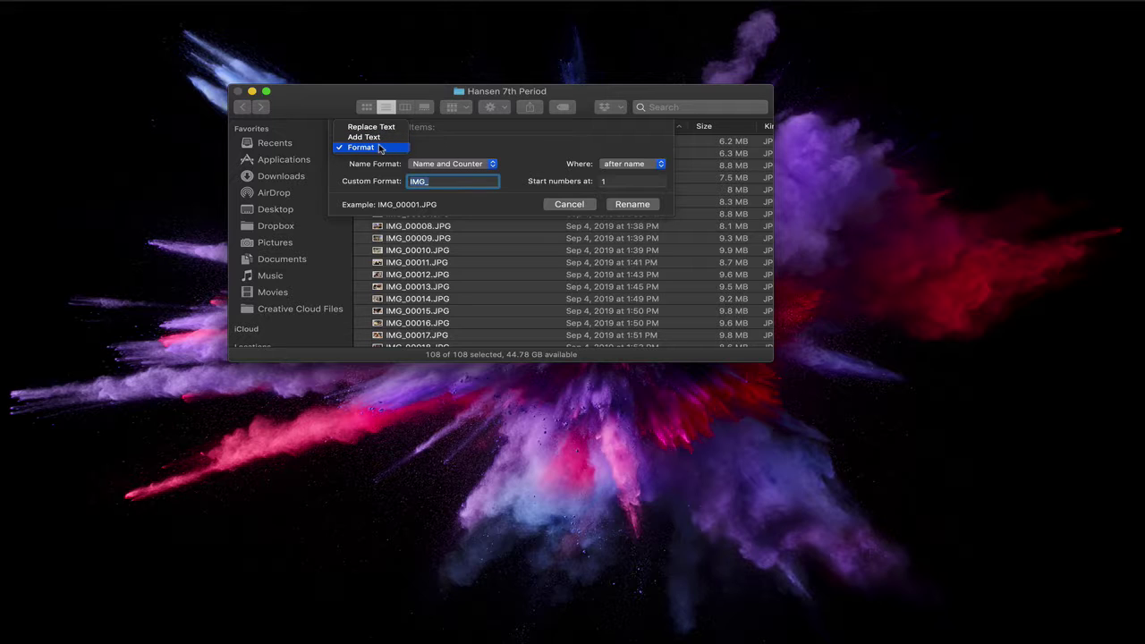
click(380, 148)
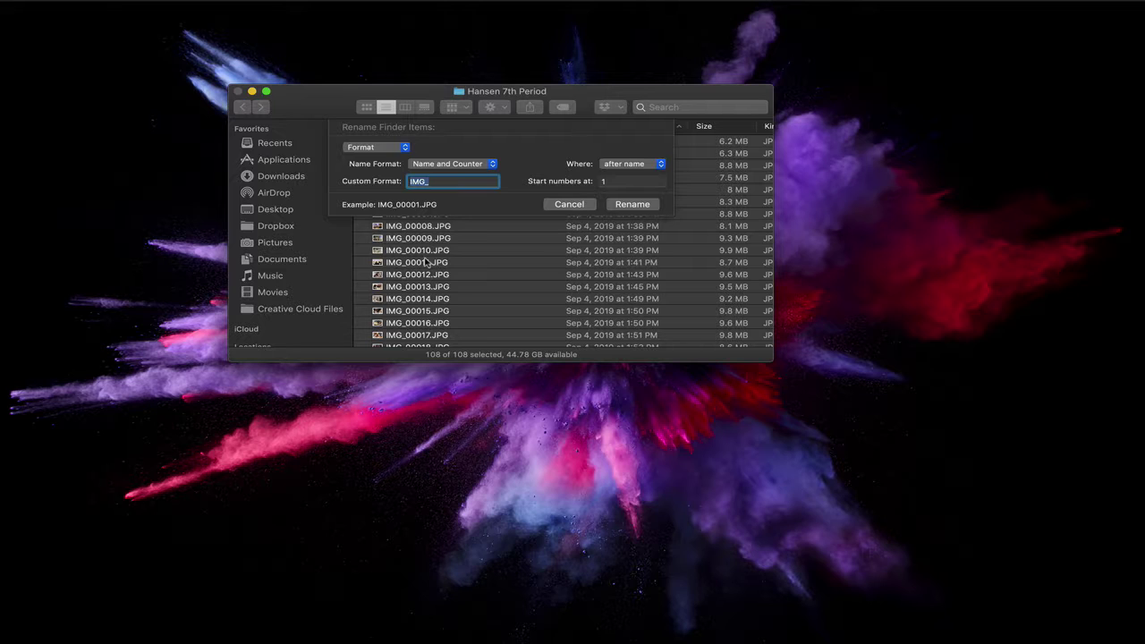
Try the Name and Index name format and switch back to Name and Counter
double_click(450, 180)
click(440, 167)
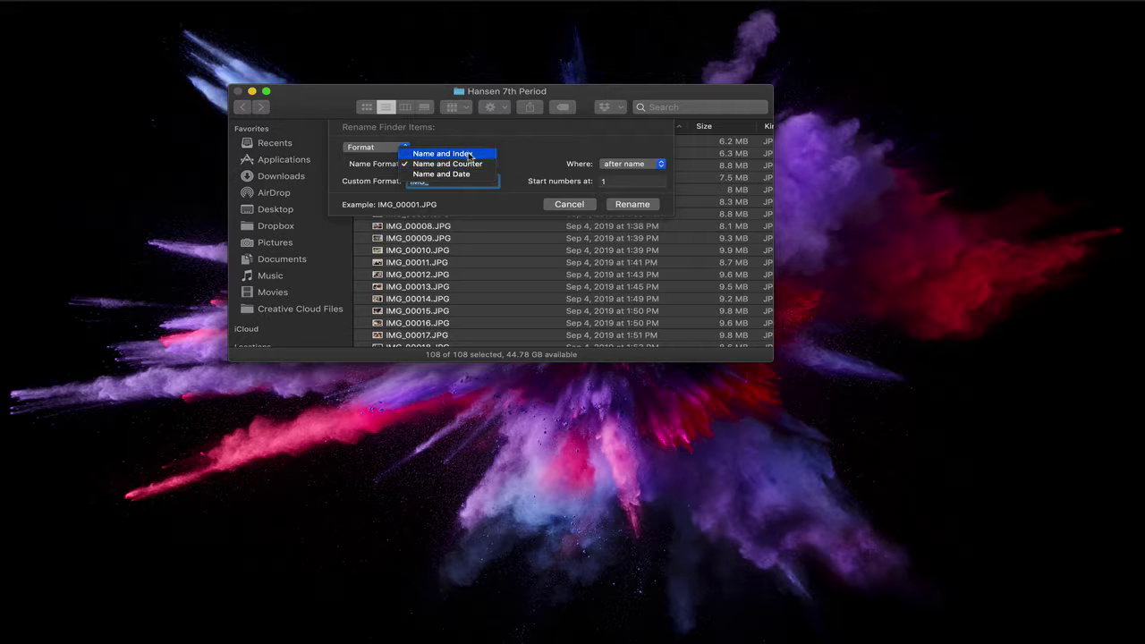
click(468, 156)
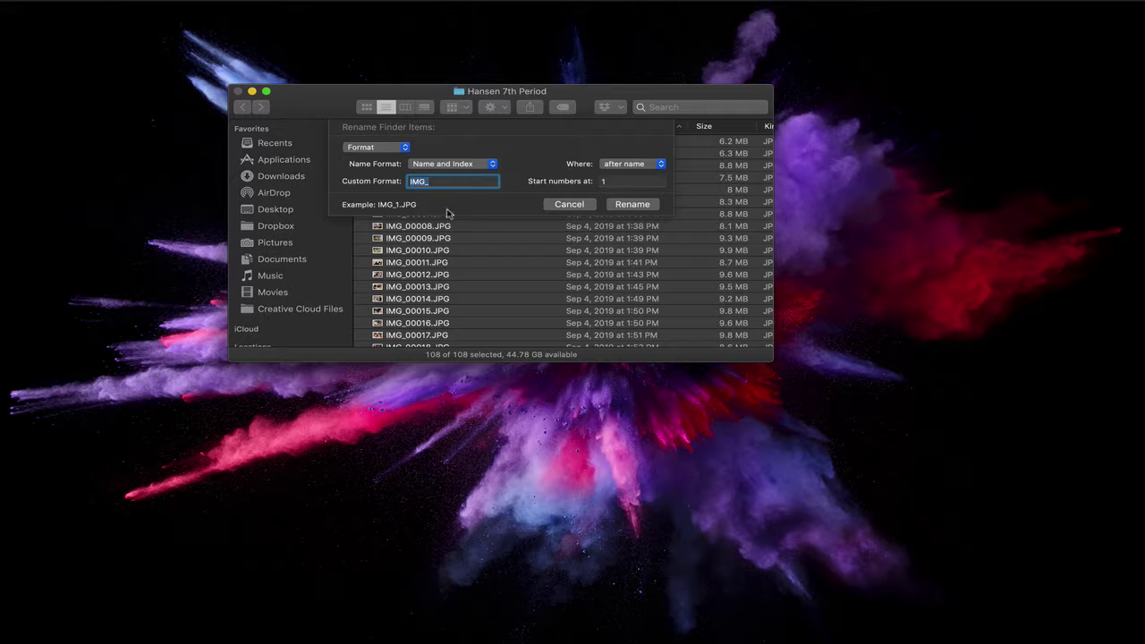
click(447, 166)
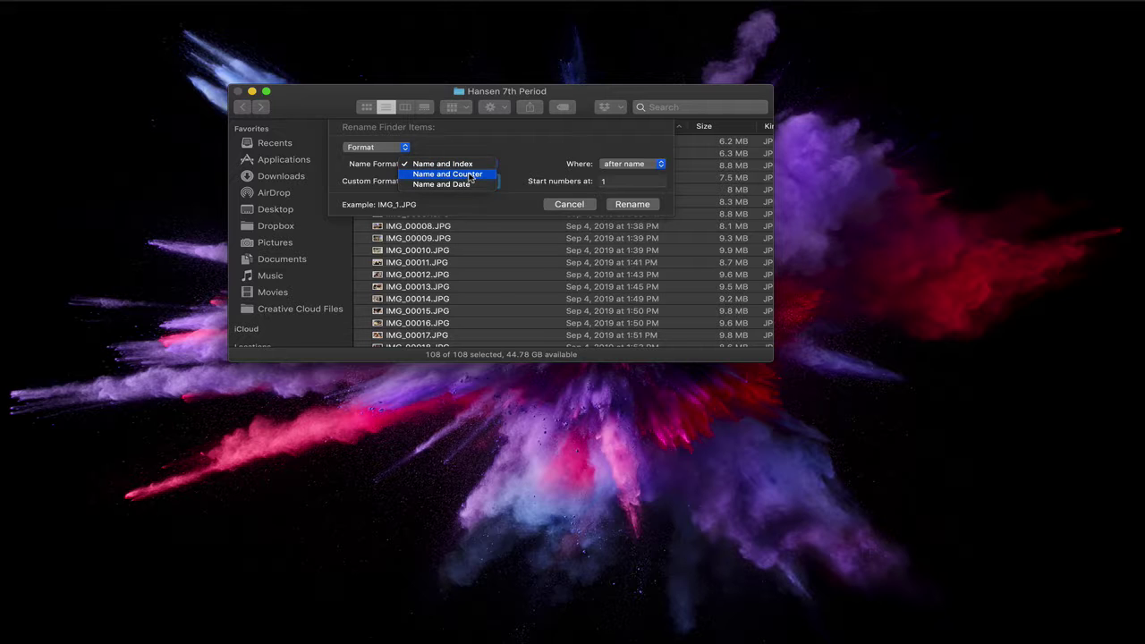
click(459, 174)
Try the Name and Date name format and restore Name and Counter
click(479, 169)
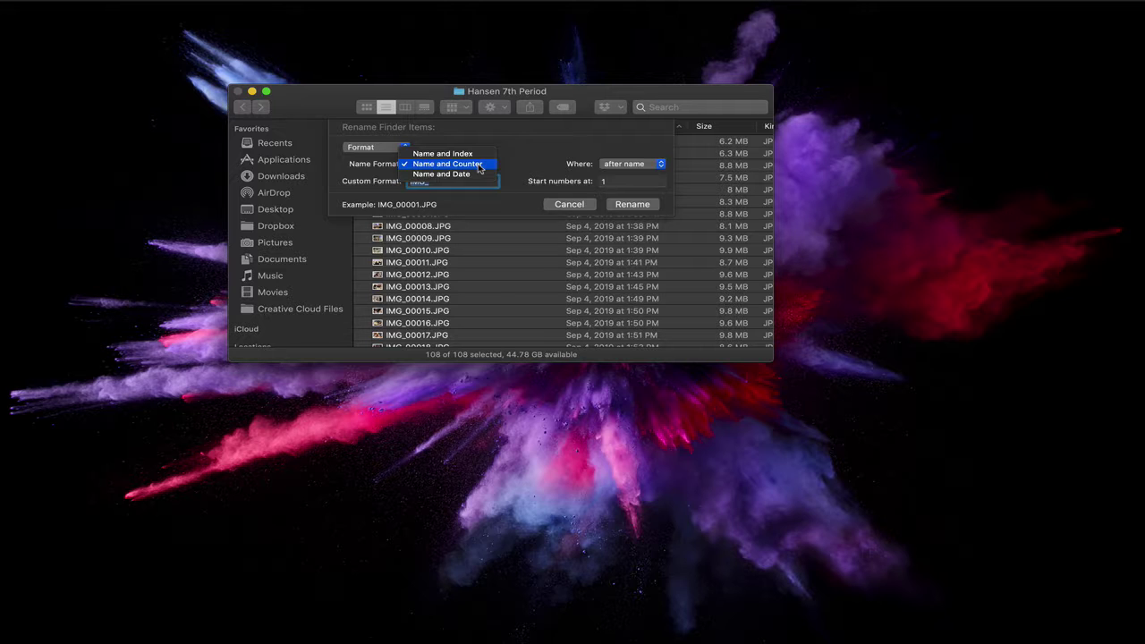
click(479, 174)
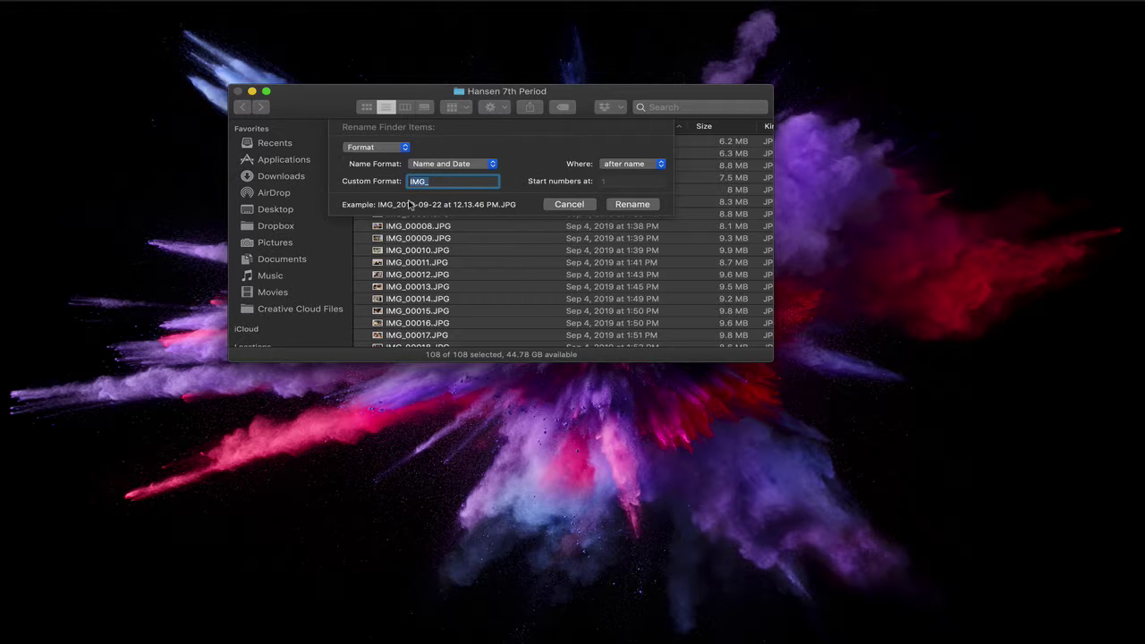
click(453, 165)
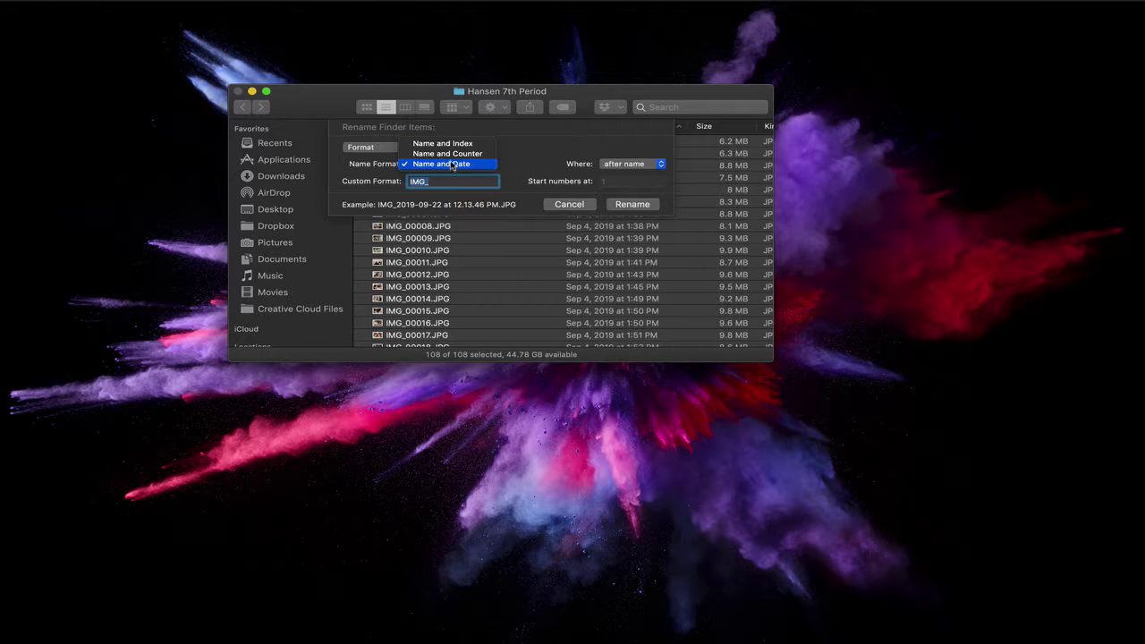
click(451, 153)
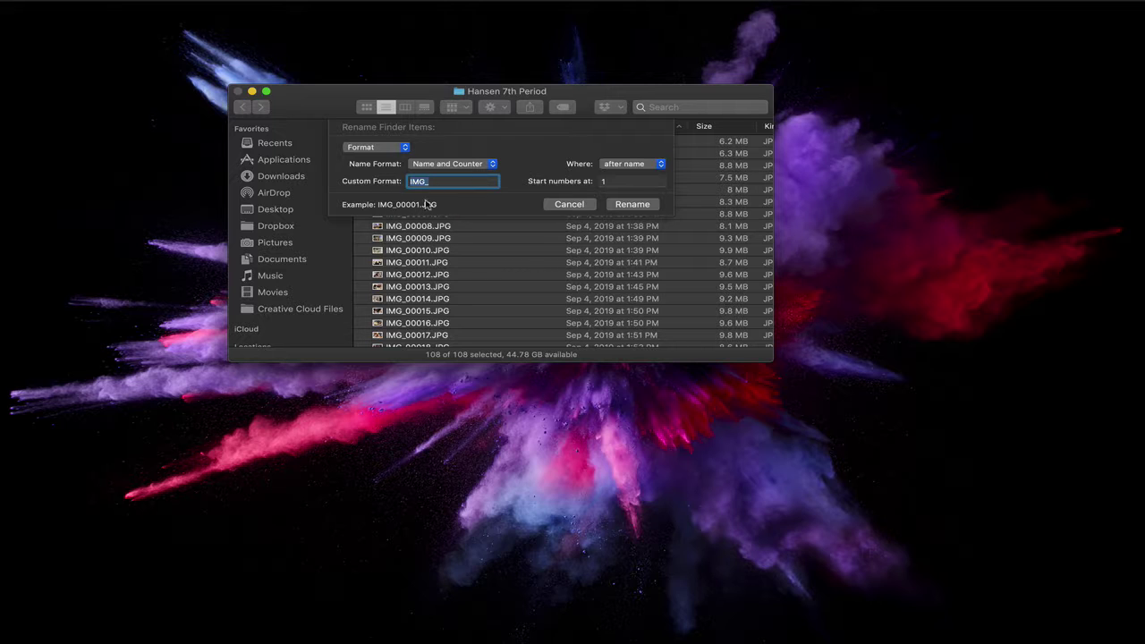
Set the name format to Name and Index, keeping the custom text IMG_ and numbering from 1
click(616, 182)
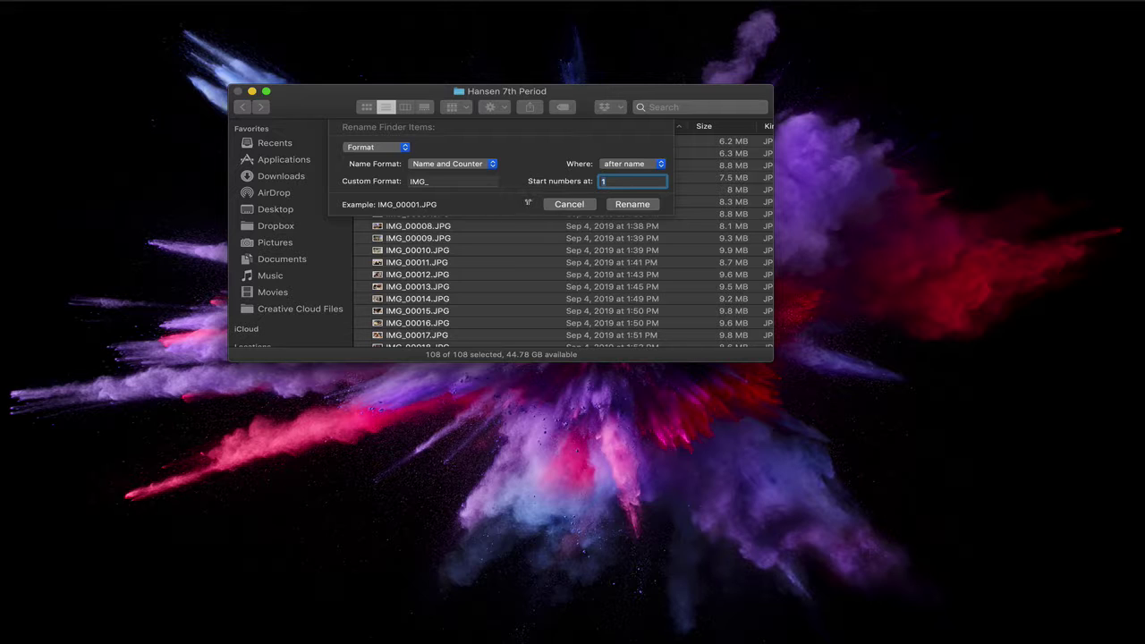
click(436, 184)
click(466, 165)
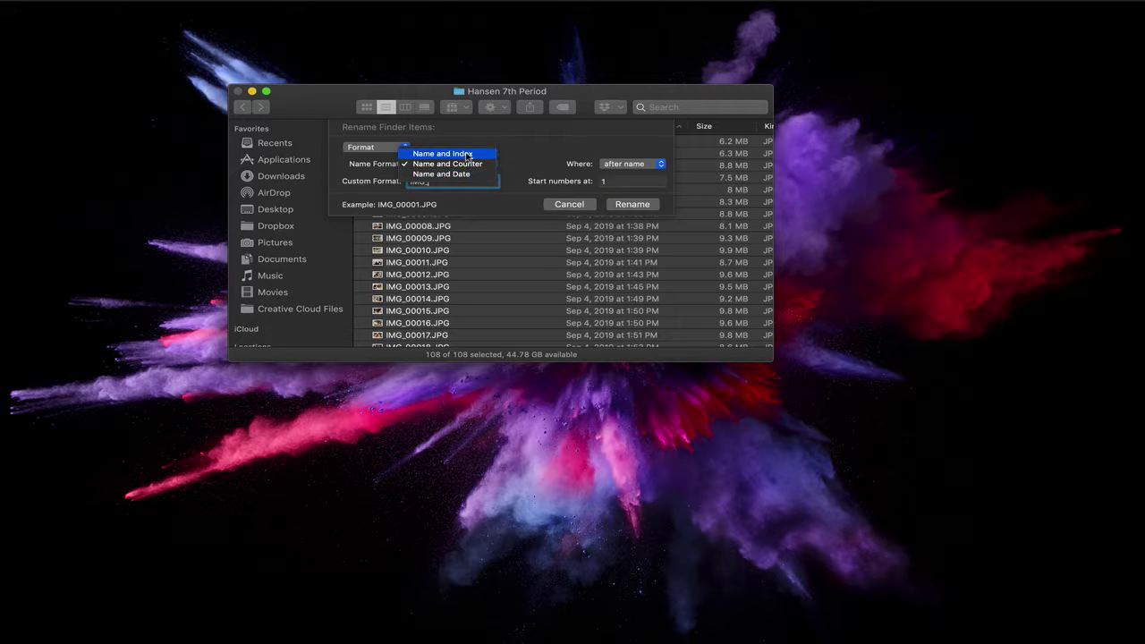
click(465, 154)
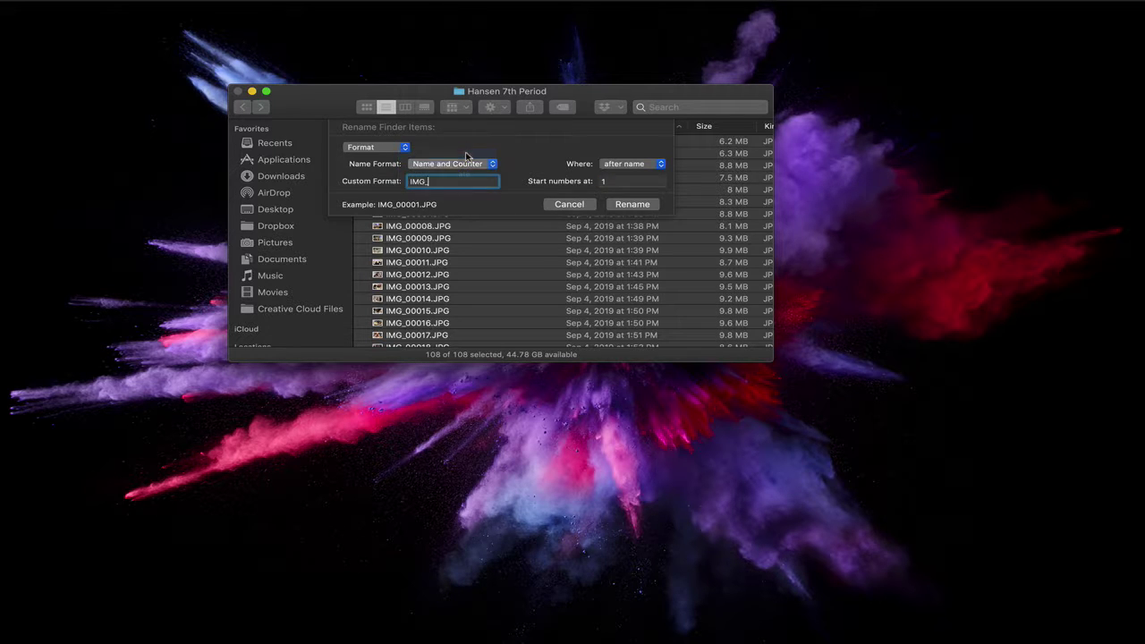
click(619, 181)
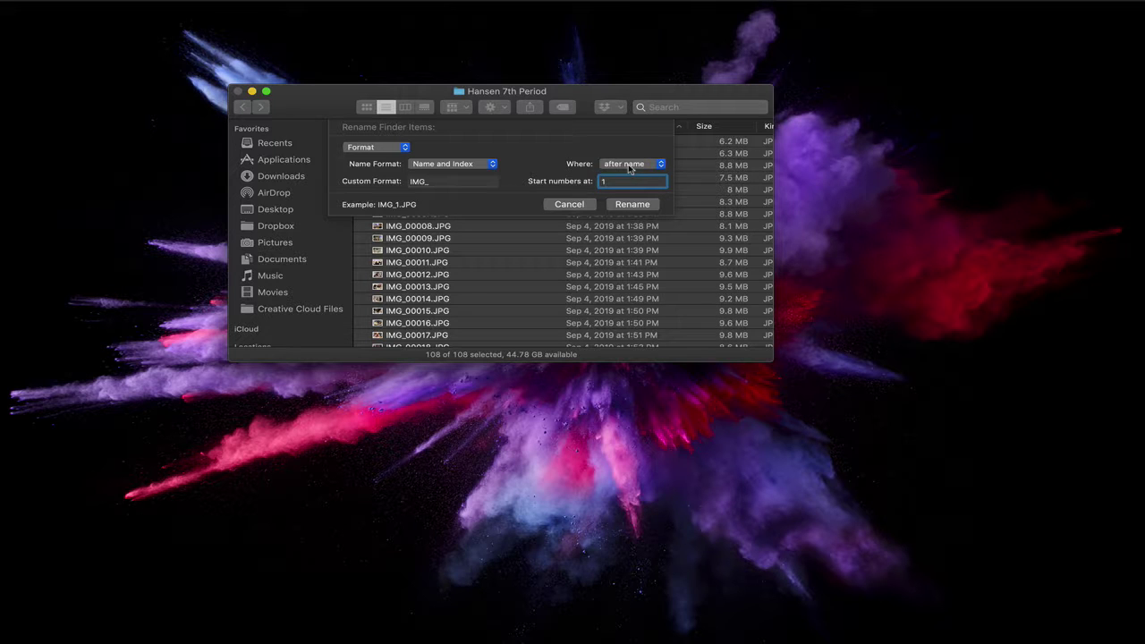
Try placing the index before the name and restore its position to after name
click(618, 168)
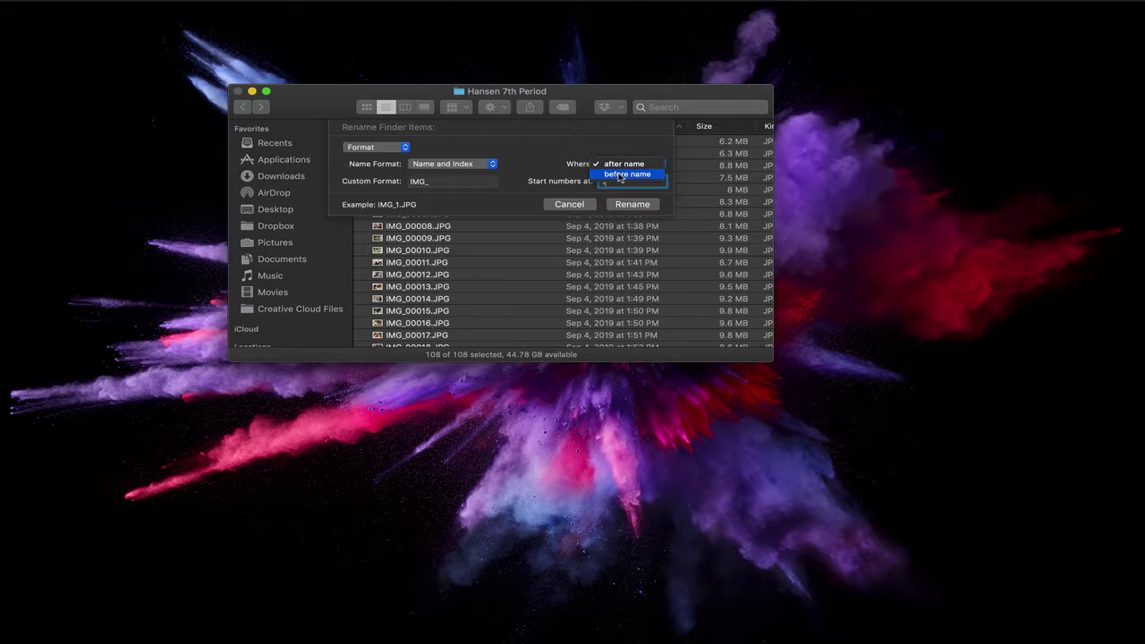
click(622, 174)
click(622, 165)
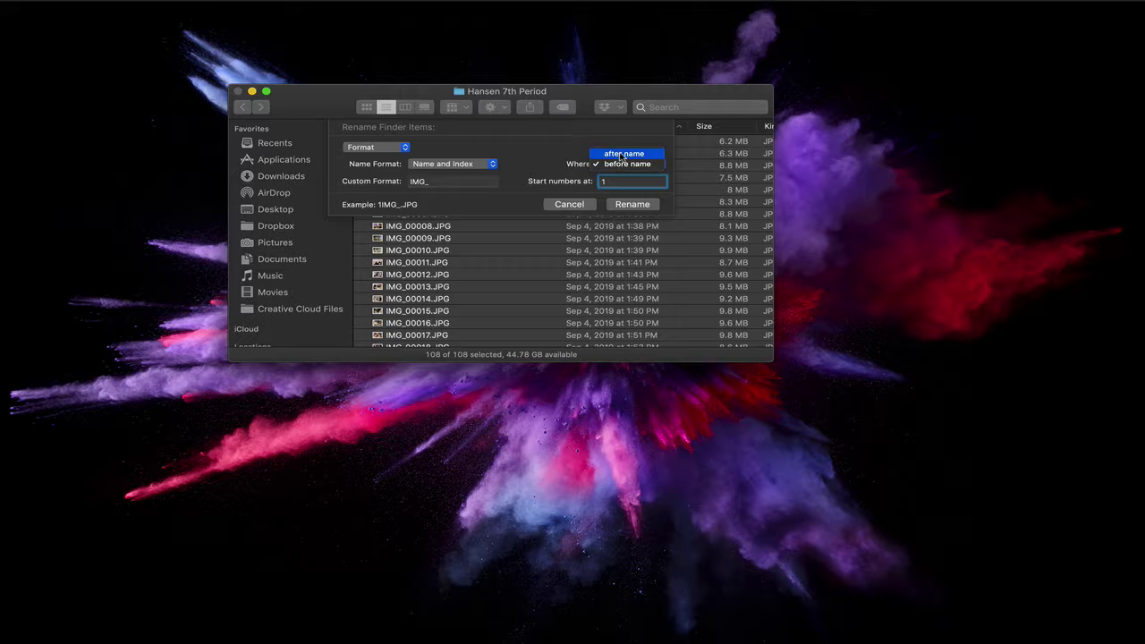
click(624, 153)
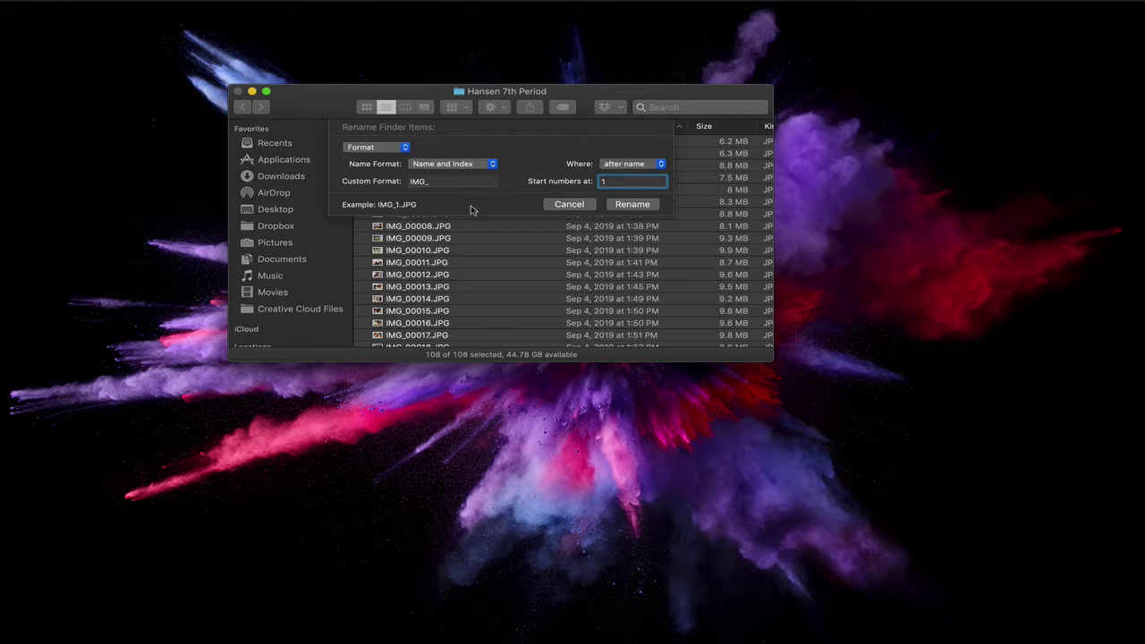
Replace the custom format with the folder's title followed by a spaced hyphen and rename the 108 images
double_click(436, 180)
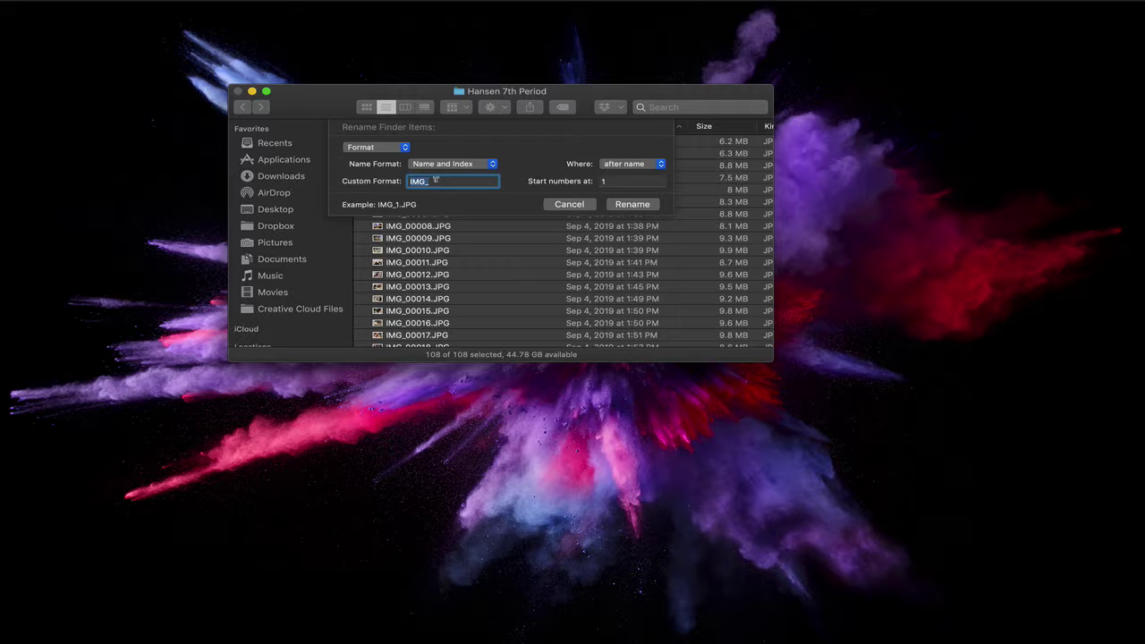
text(Hansen 7th Period)
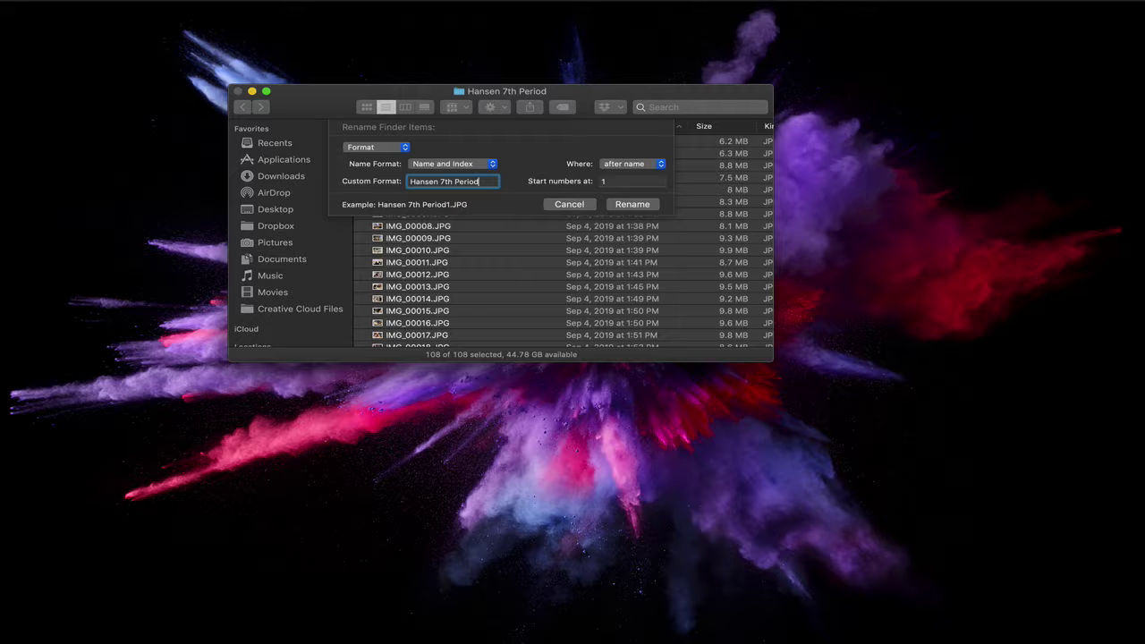
text( -)
key(BackSpace)
text(-)
click(631, 205)
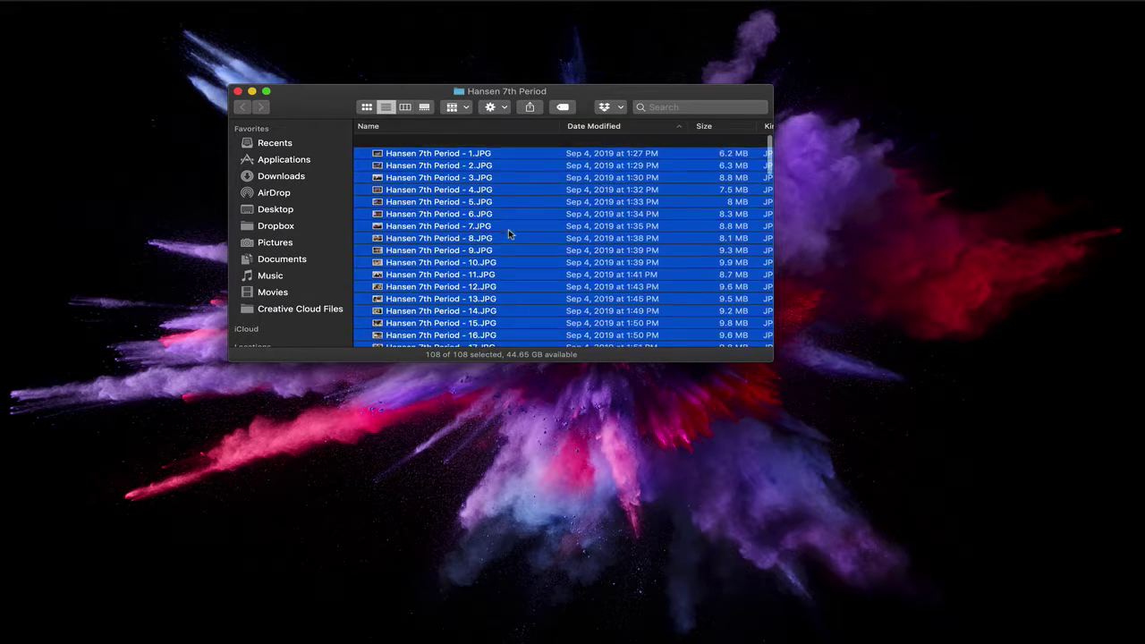
Check the renamed files from the first to the last and sort the list by name
click(509, 232)
scroll(508, 232, down, 15)
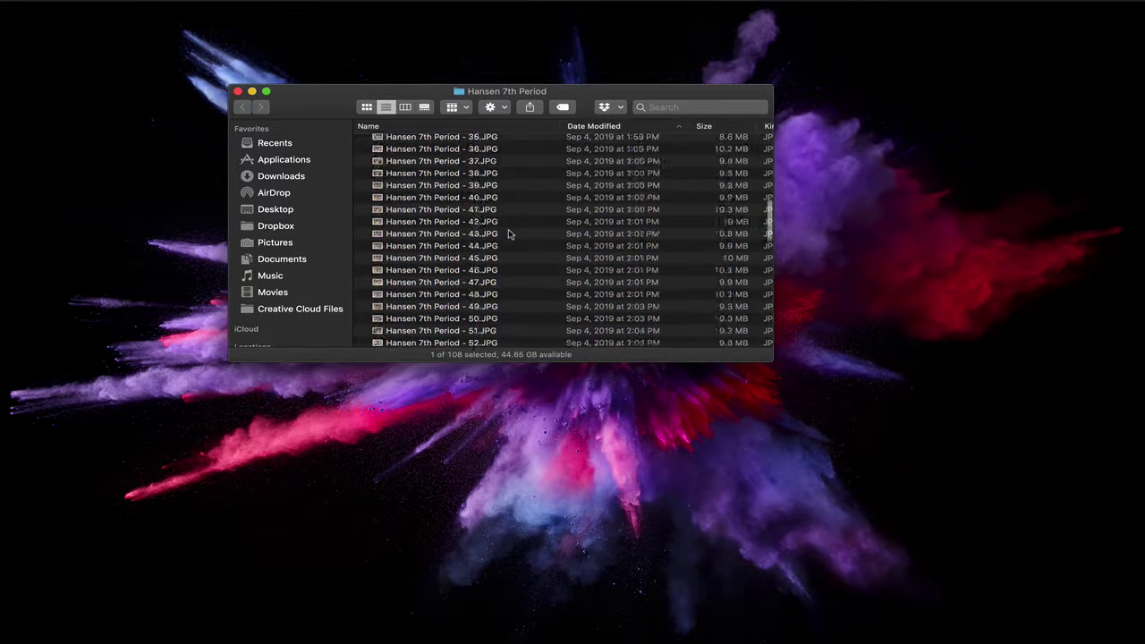
scroll(509, 233, down, 15)
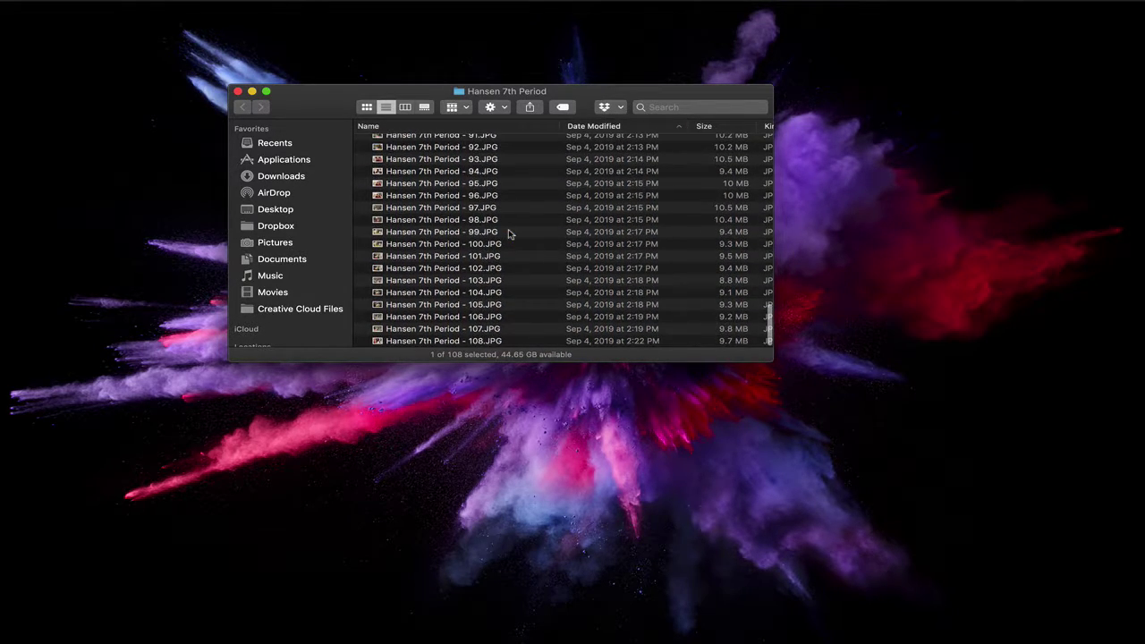
scroll(508, 234, up, 20)
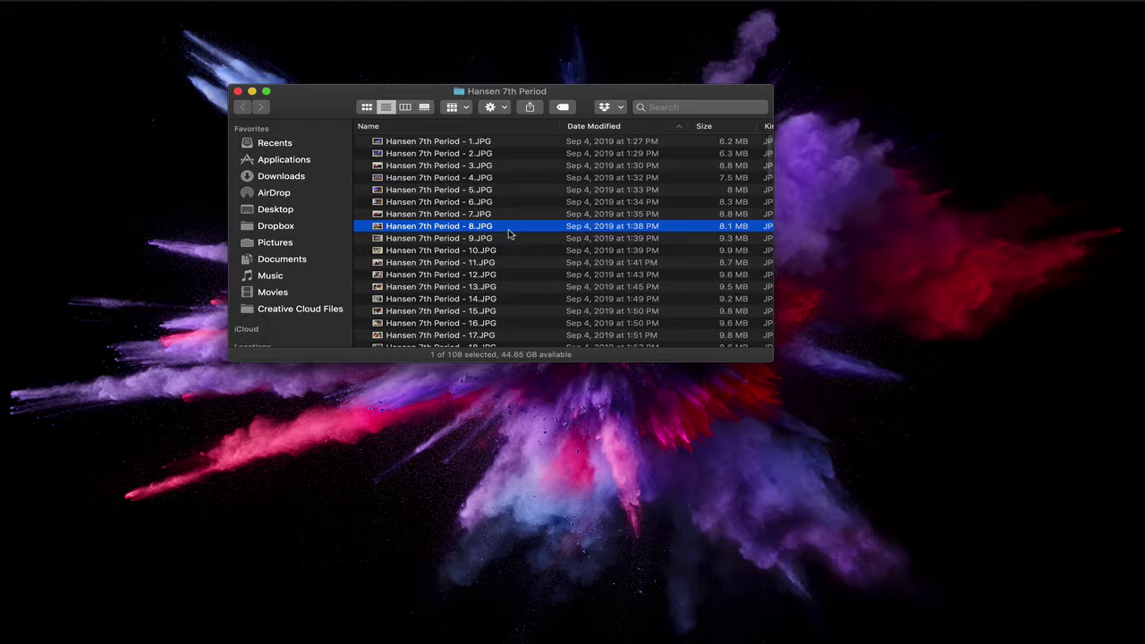
click(505, 130)
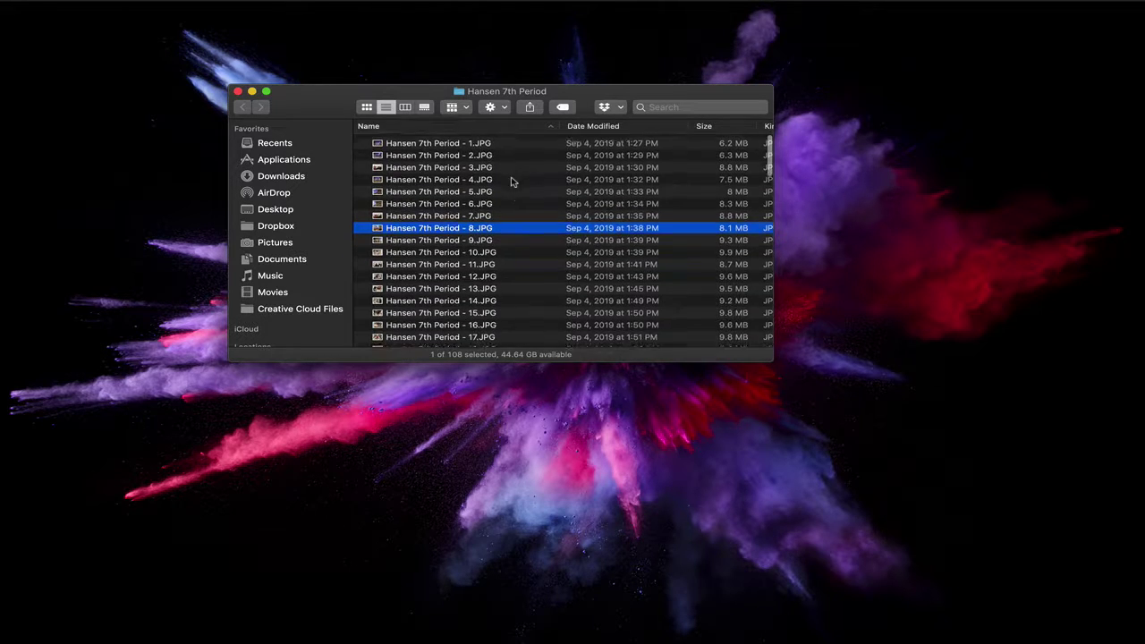
Examine the numbering order of the files in the name-sorted list, back up to the first image
scroll(512, 181, down, 3)
scroll(512, 181, up, 5)
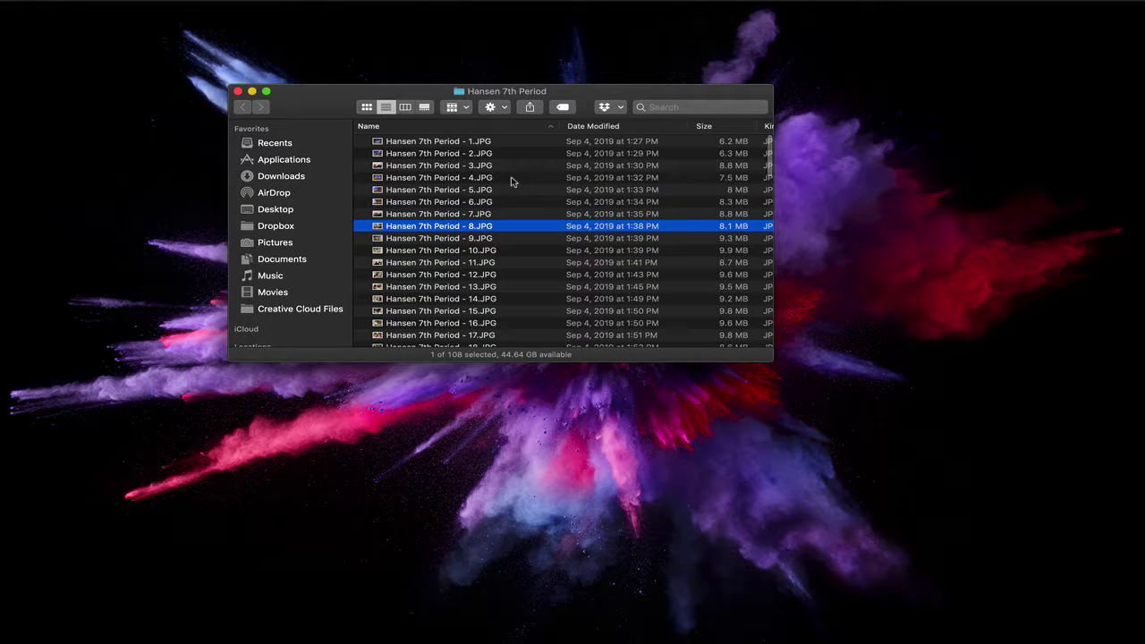
scroll(477, 250, down, 10)
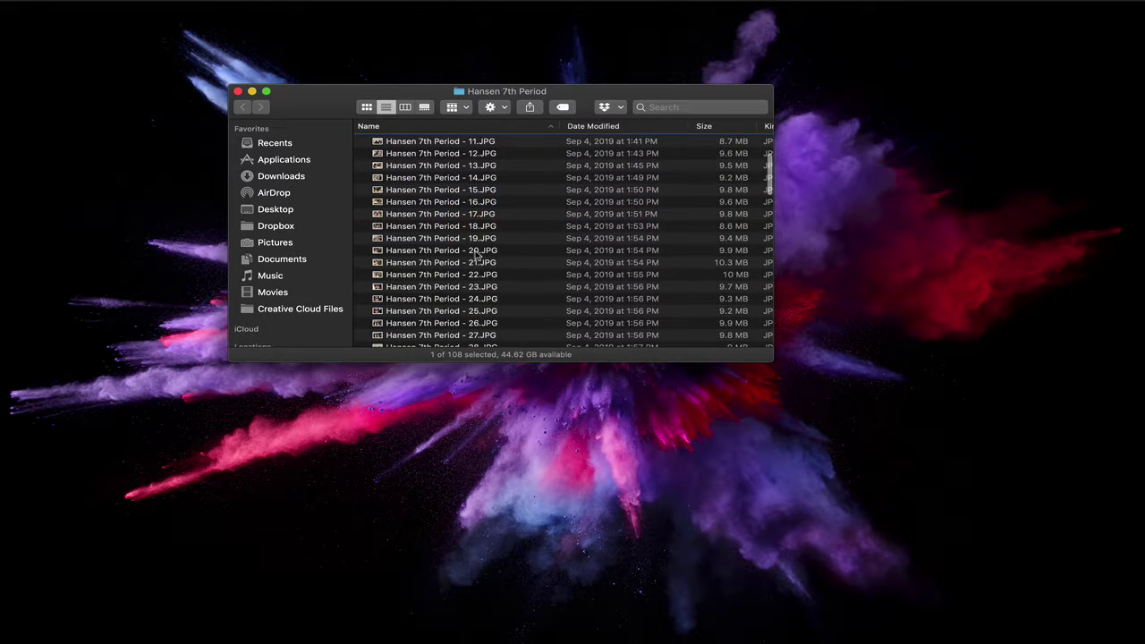
scroll(476, 241, up, 10)
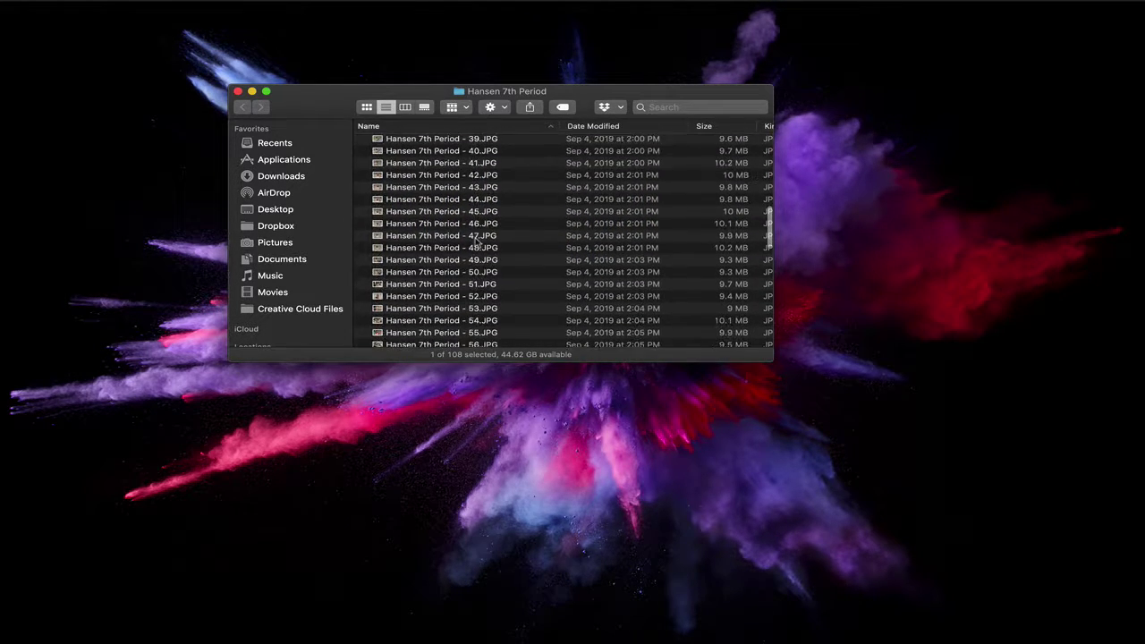
click(478, 217)
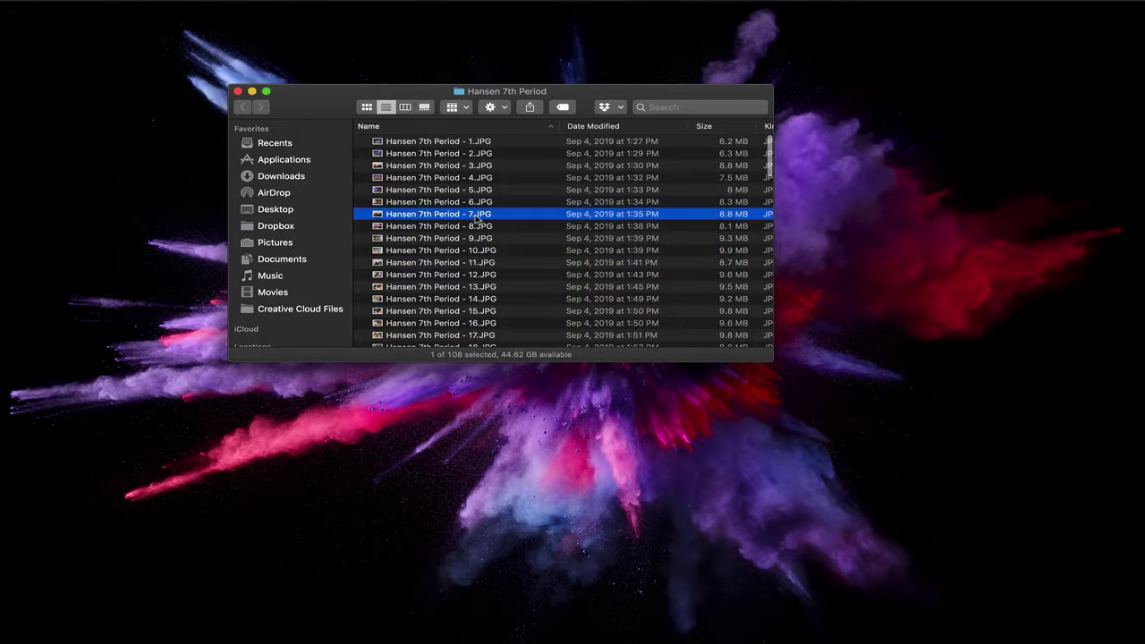
click(473, 144)
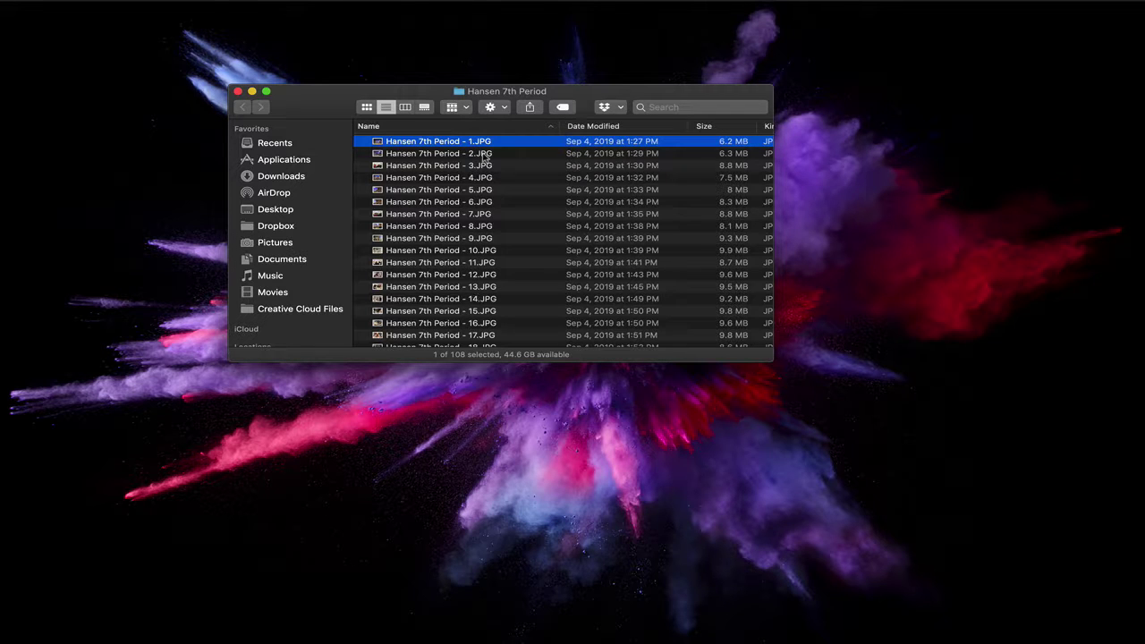
scroll(478, 214, up, 3)
Select all 108 images and batch rename them with the Name and Counter format, keeping the custom name and numbering from 1
click(478, 216)
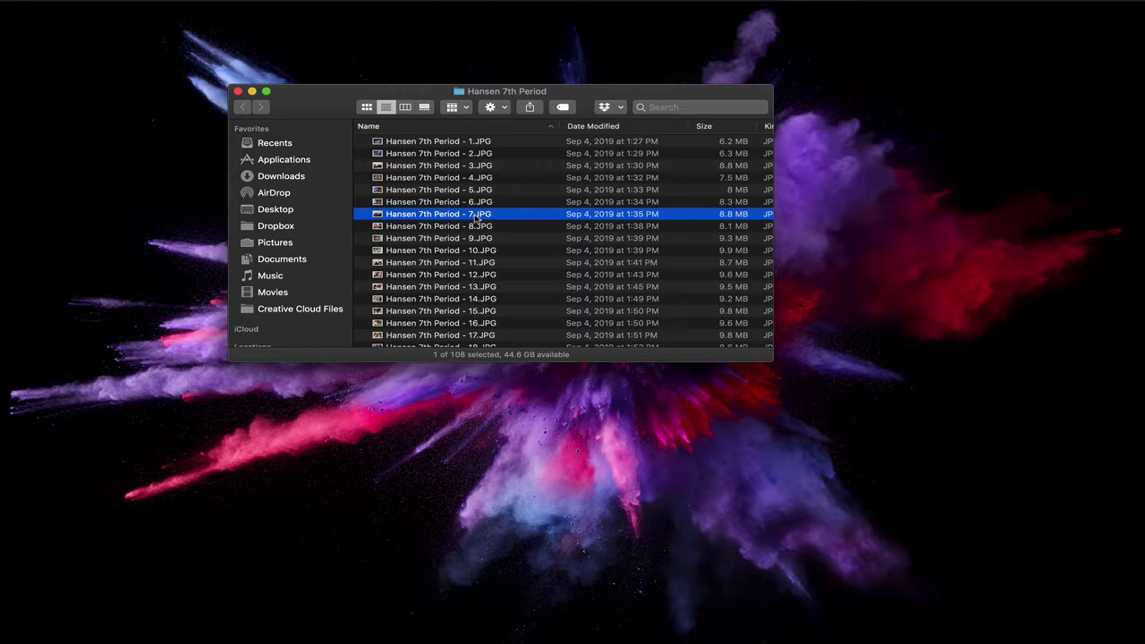
key(super+a)
right_click(479, 216)
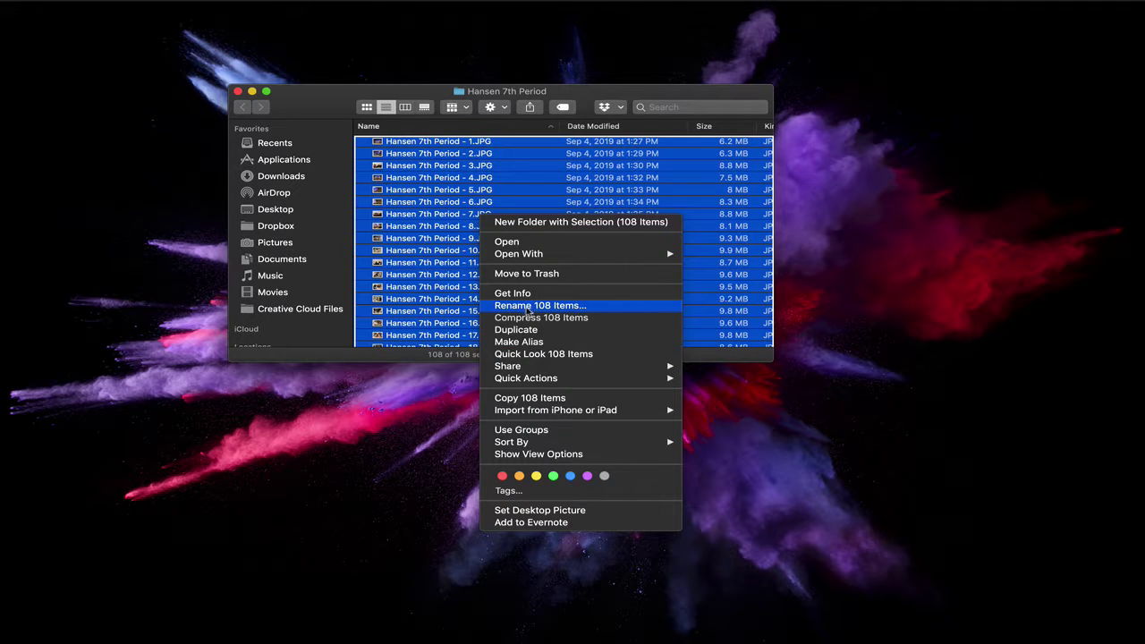
click(529, 306)
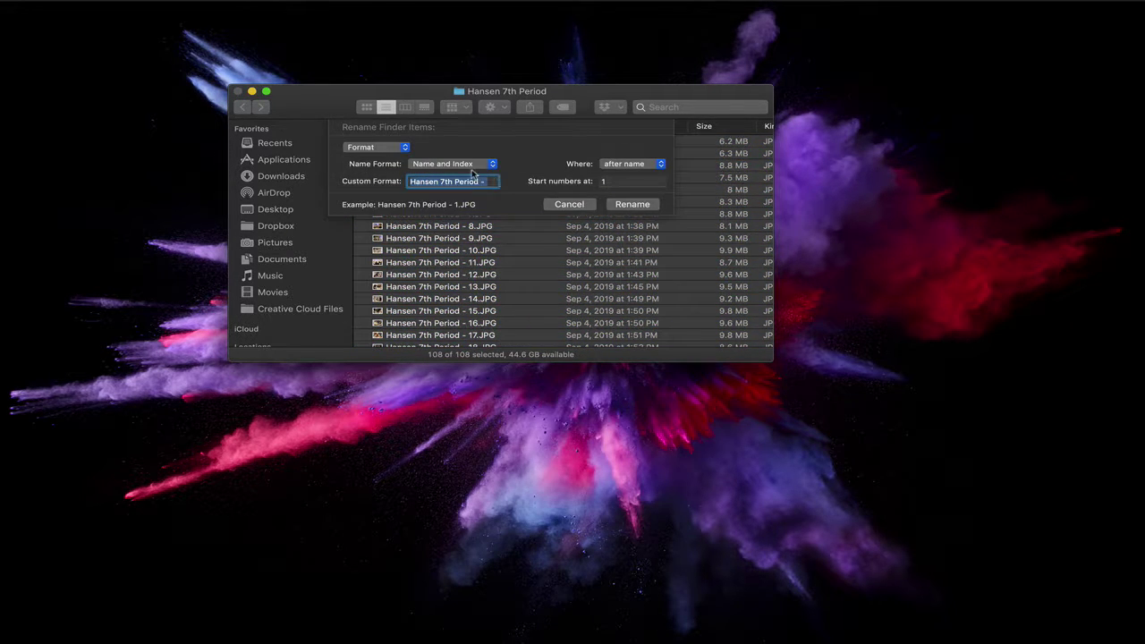
click(472, 167)
click(473, 174)
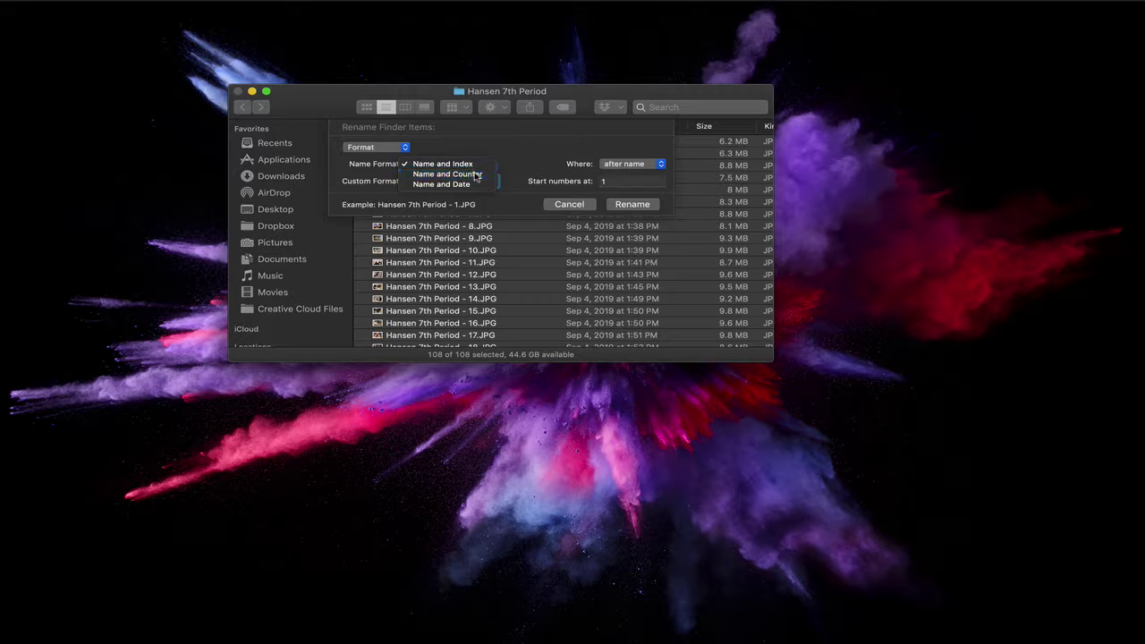
click(620, 180)
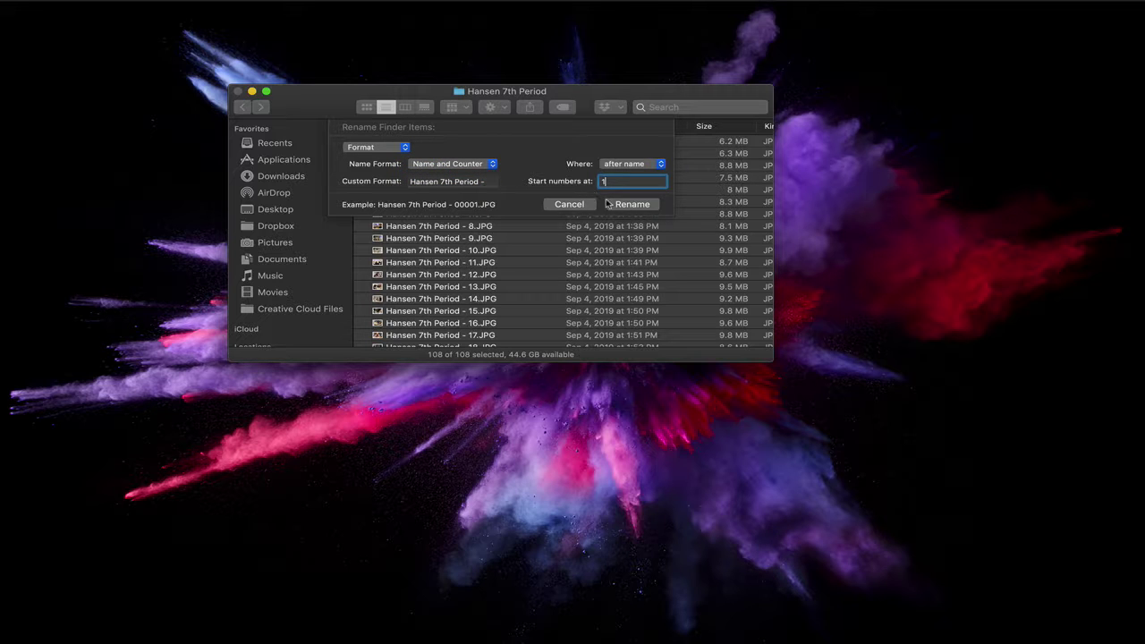
click(630, 204)
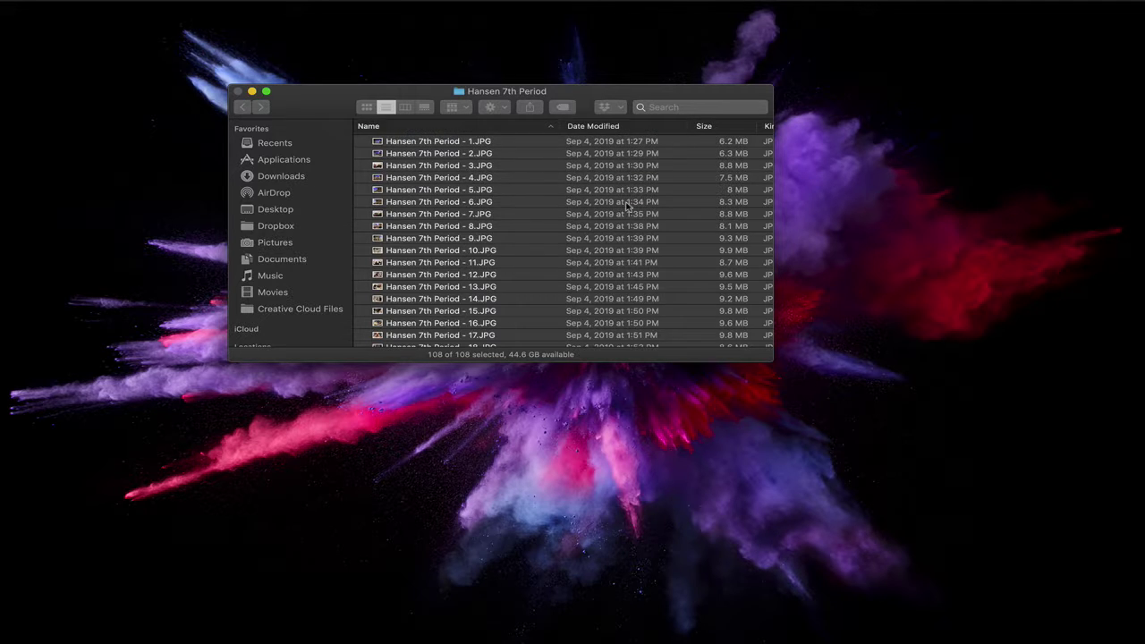
Examine the five-digit counter names in the file list from the first image to the last
click(495, 186)
click(470, 143)
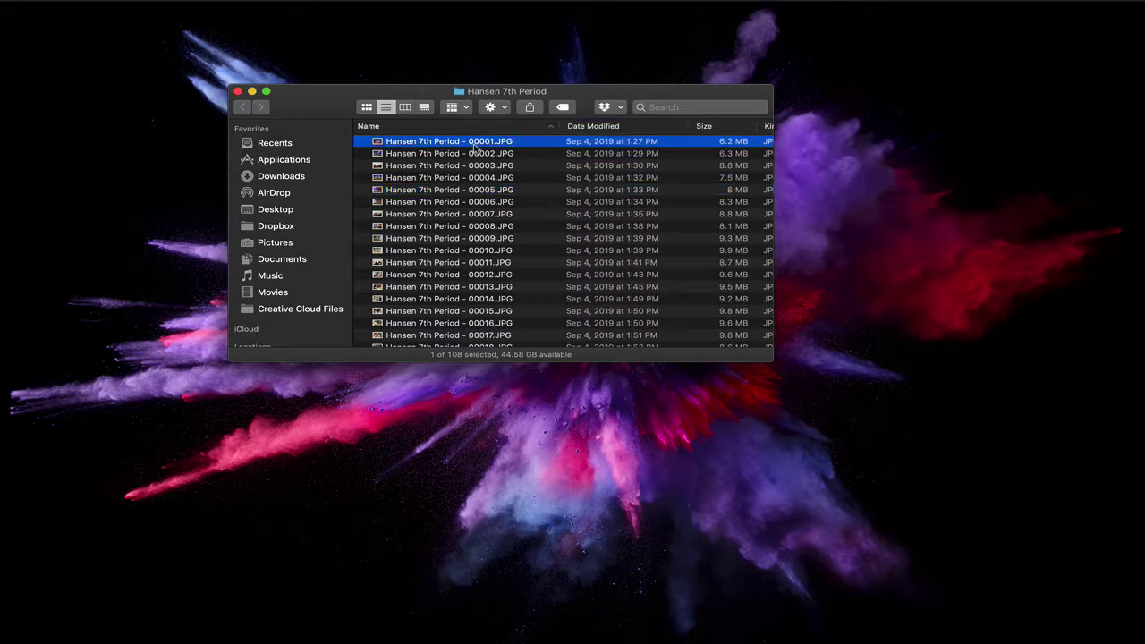
scroll(483, 221, down, 7)
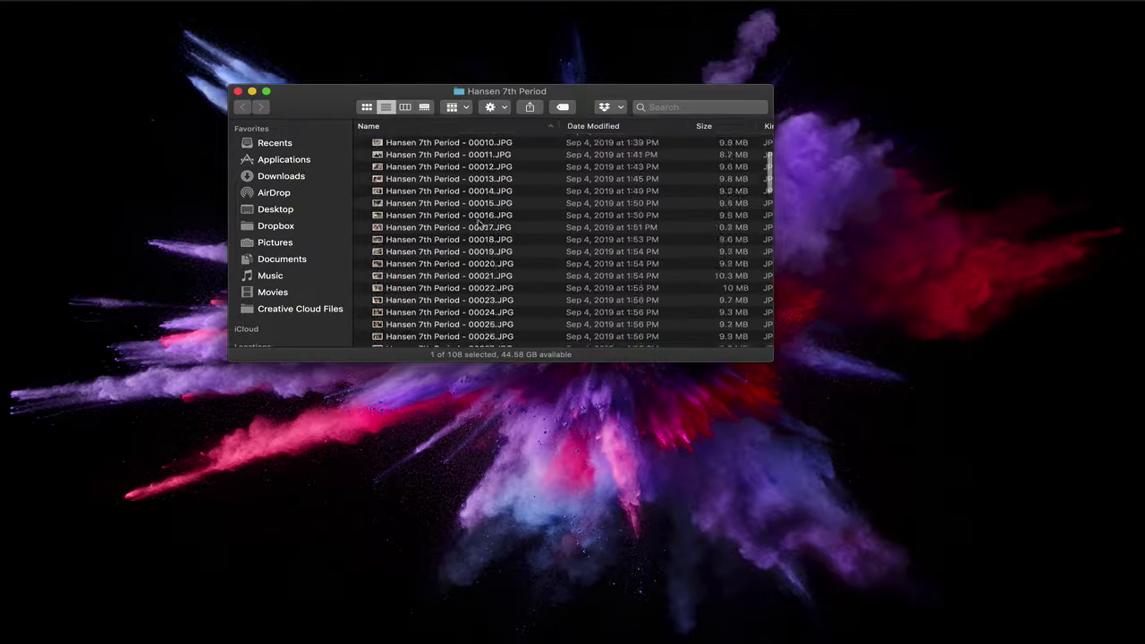
scroll(479, 223, down, 15)
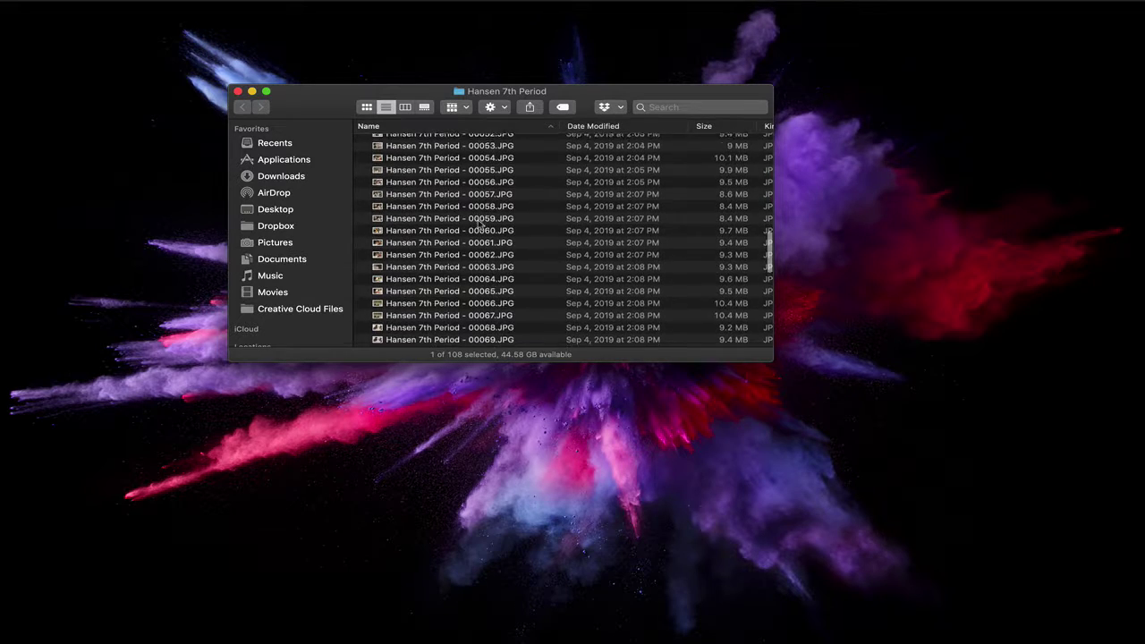
scroll(480, 224, down, 8)
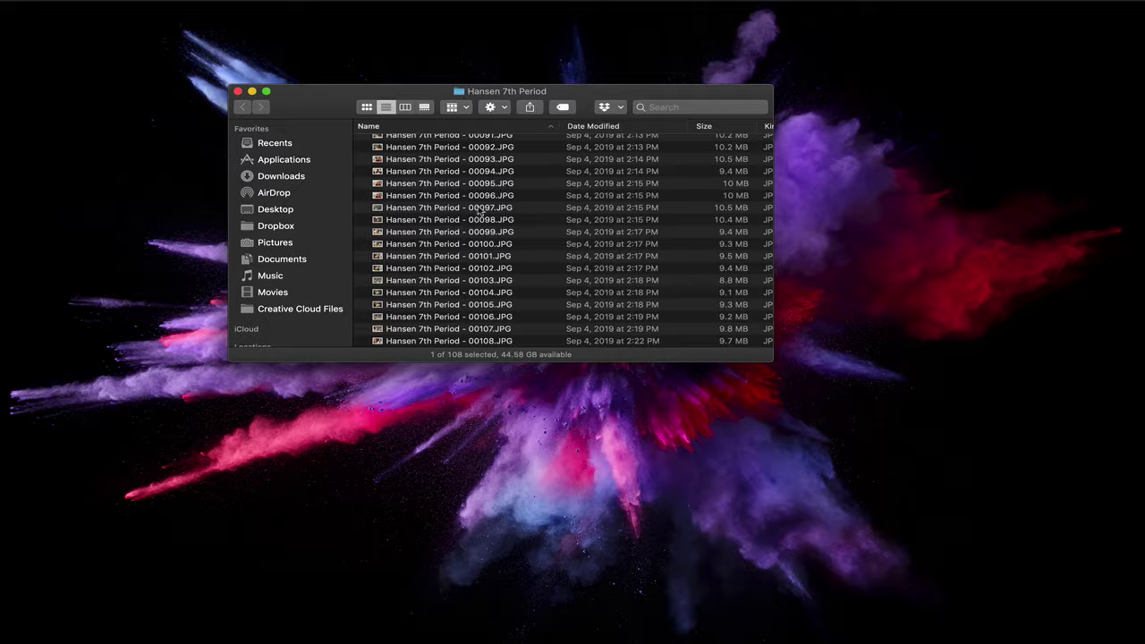
scroll(517, 218, up, 20)
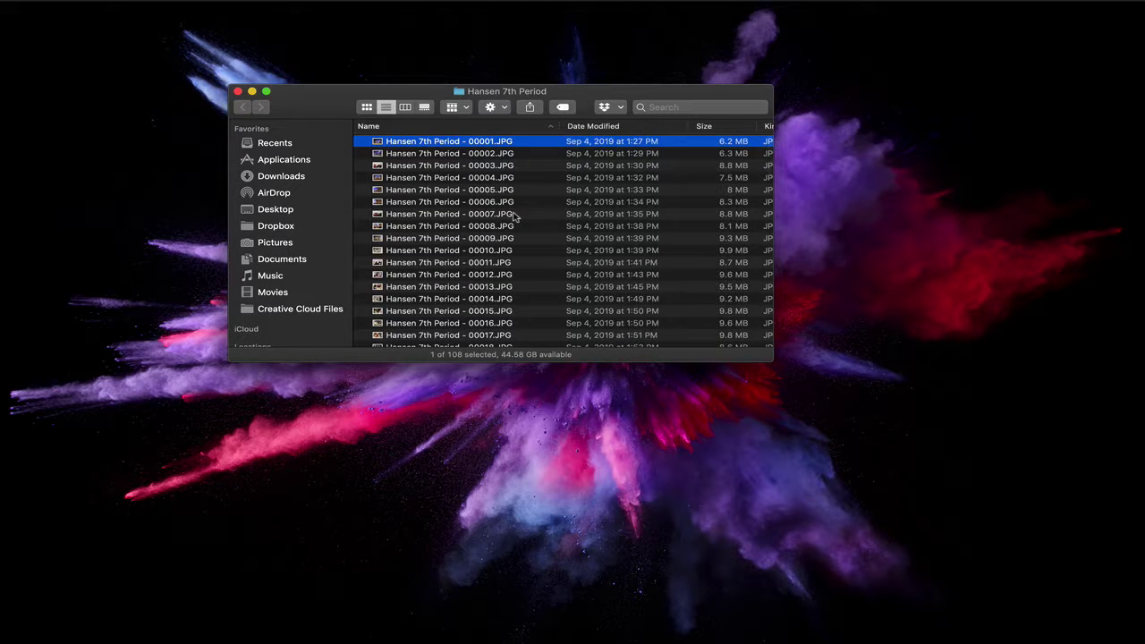
scroll(516, 218, down, 10)
scroll(516, 218, up, 10)
scroll(515, 215, down, 3)
scroll(515, 215, up, 5)
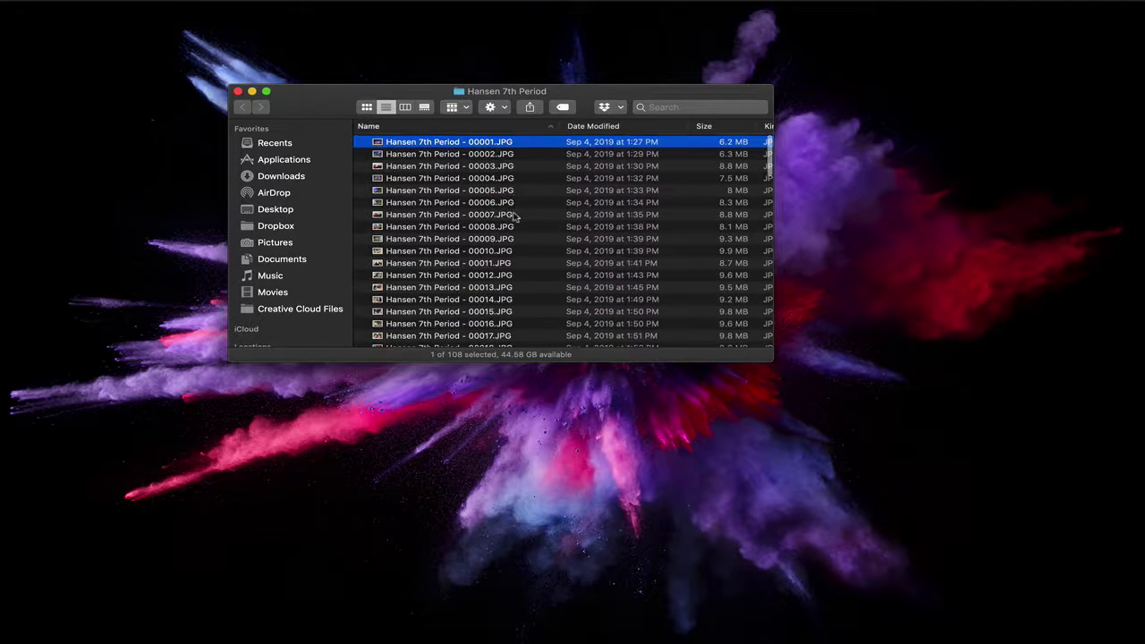